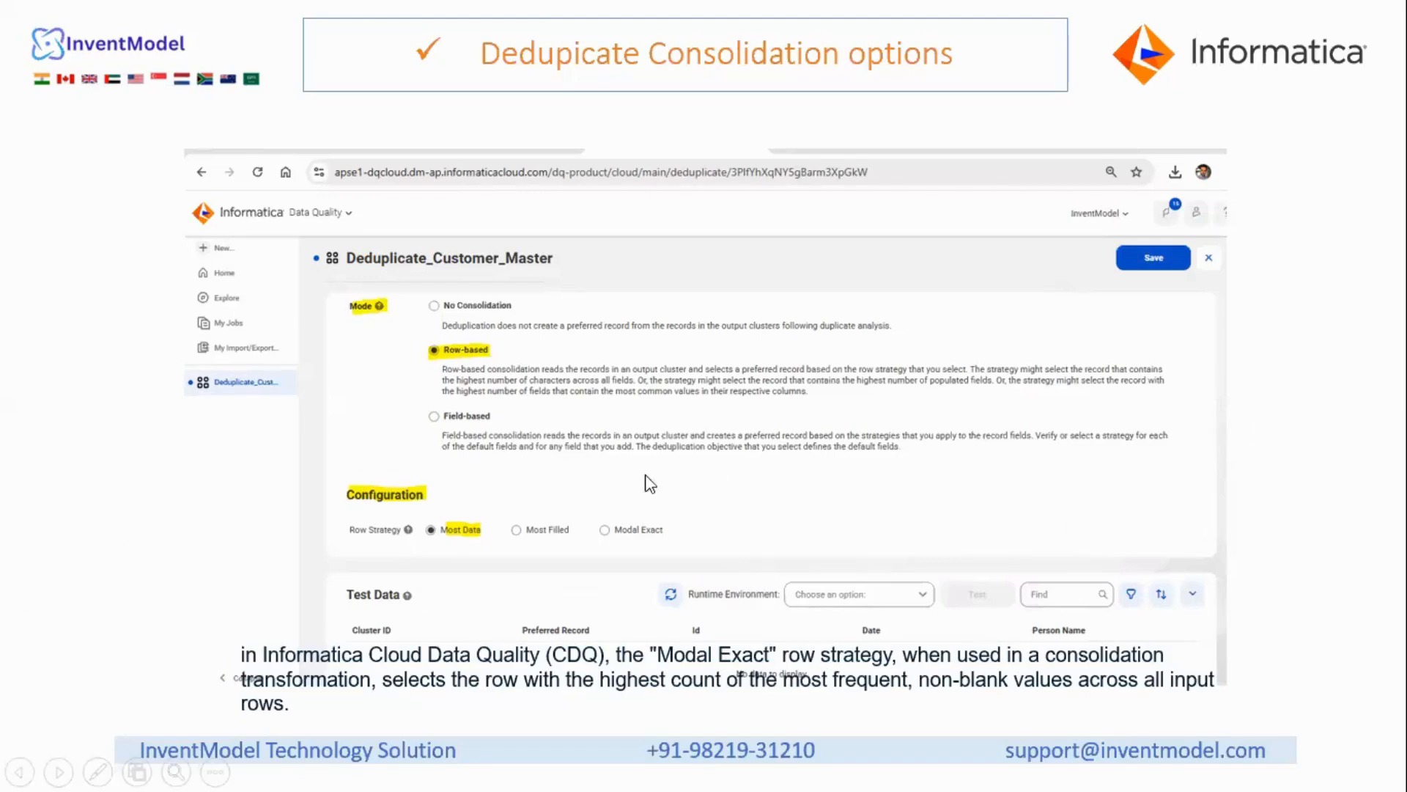
- Move the slideshow to the field-based consolidation slide (Highest row ID, Average, Maximum)
click(1326, 513)
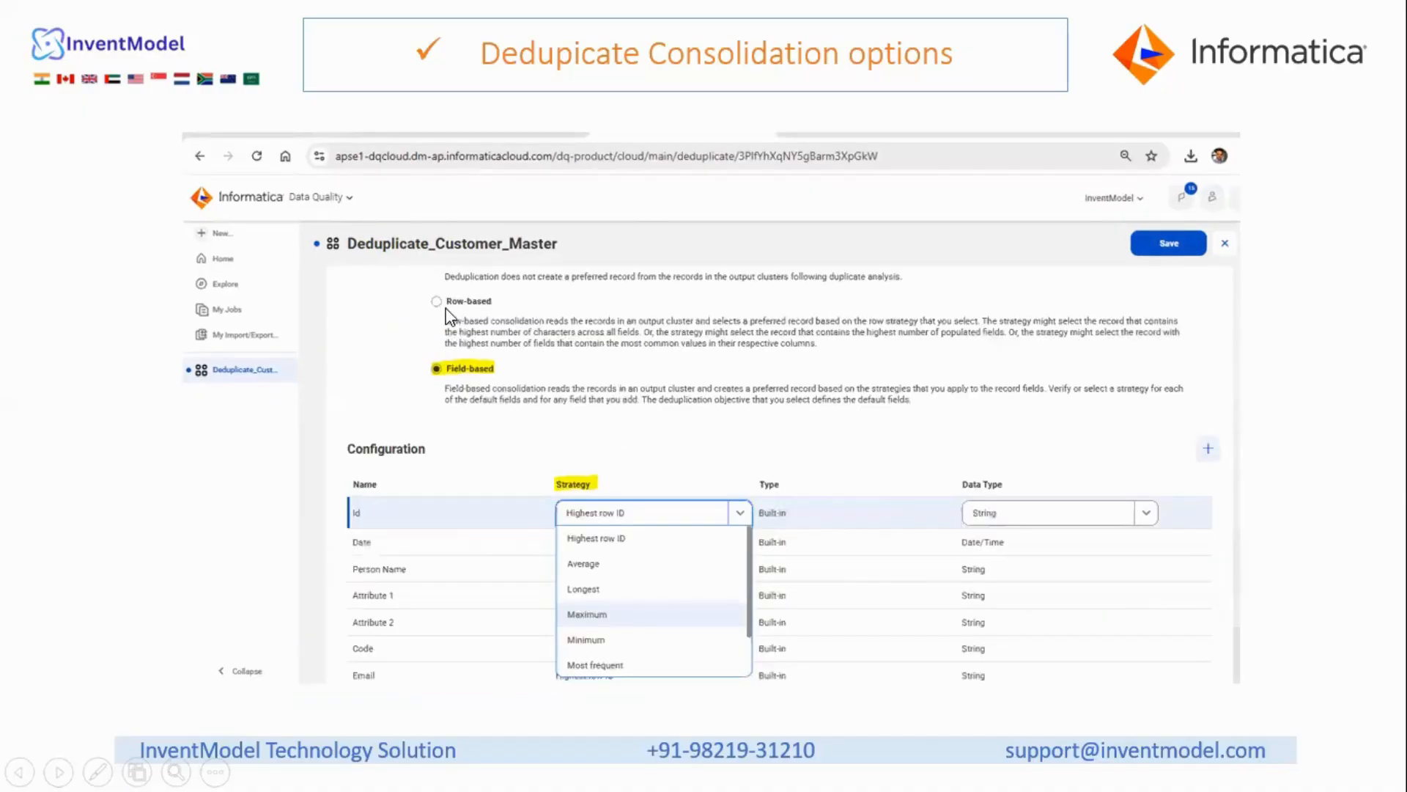
key(Left)
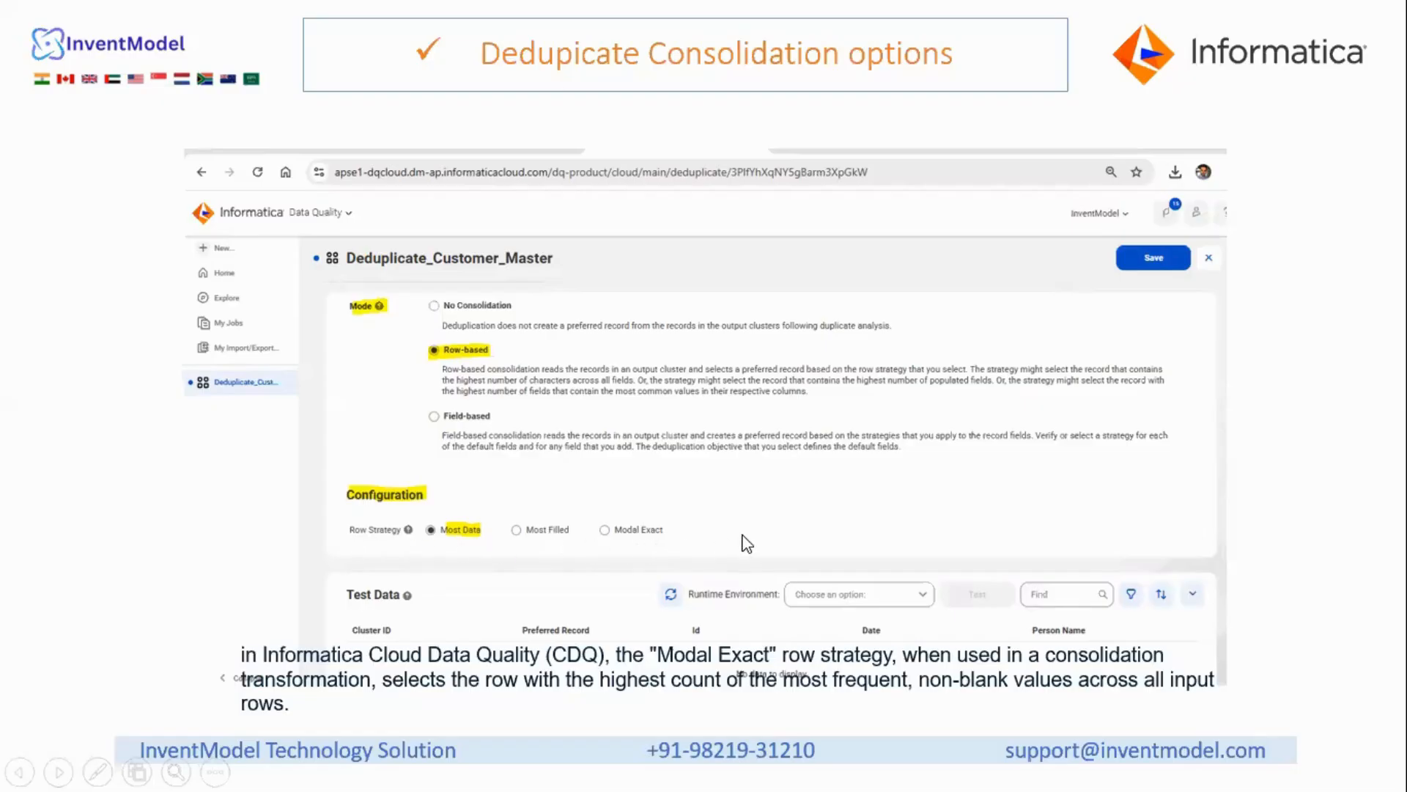
click(477, 424)
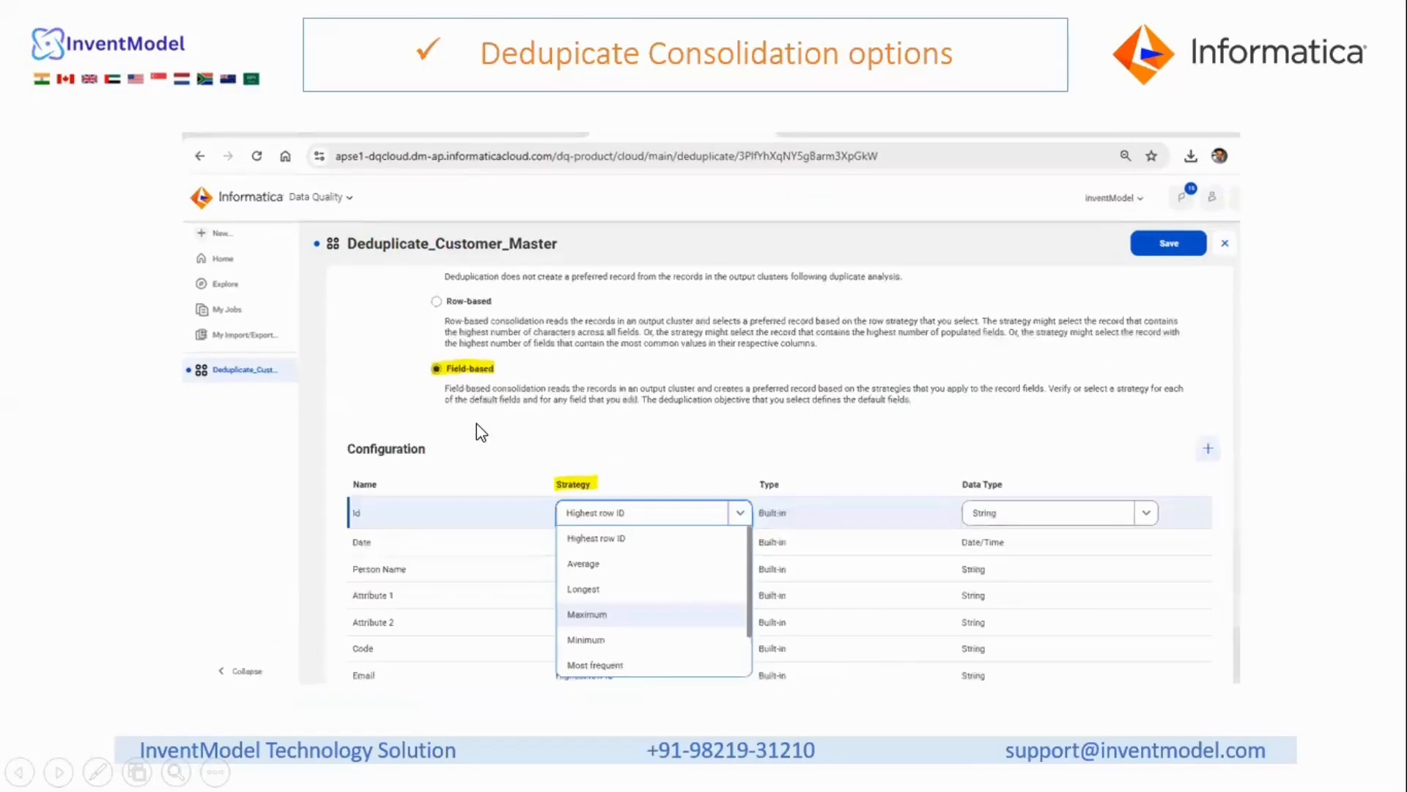
key(Left)
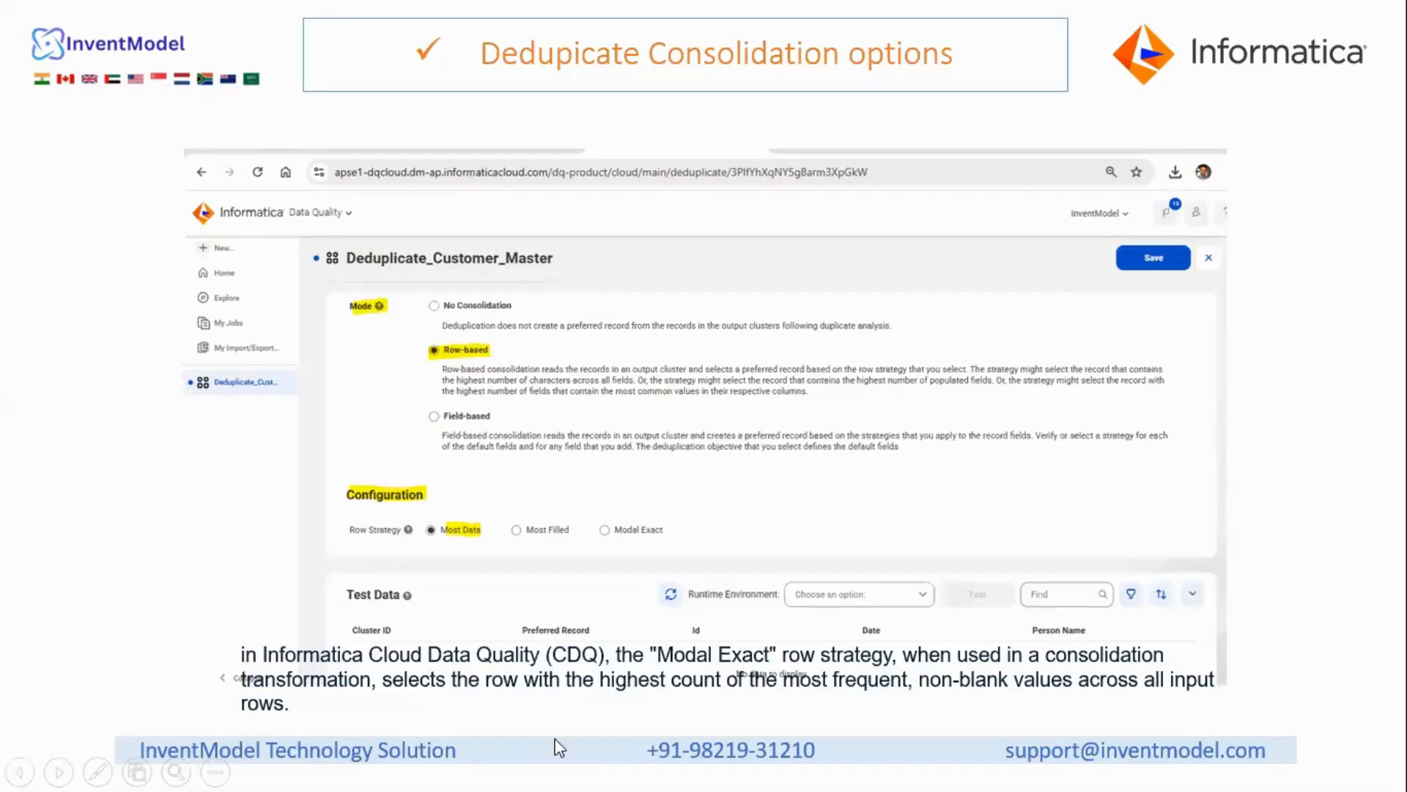
click(569, 611)
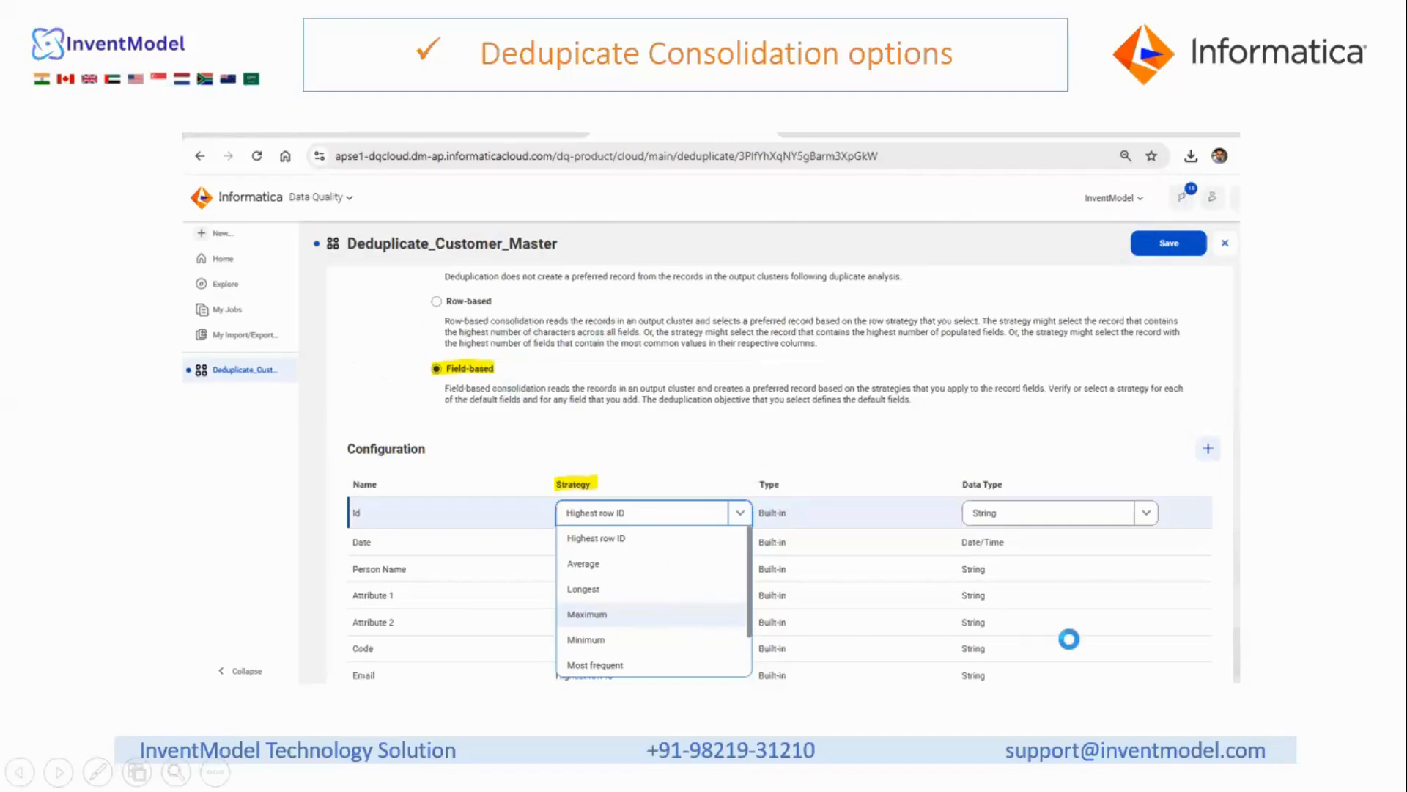
- Advance to the closing 'Thank You !' slide with the informatica.com link
click(1134, 611)
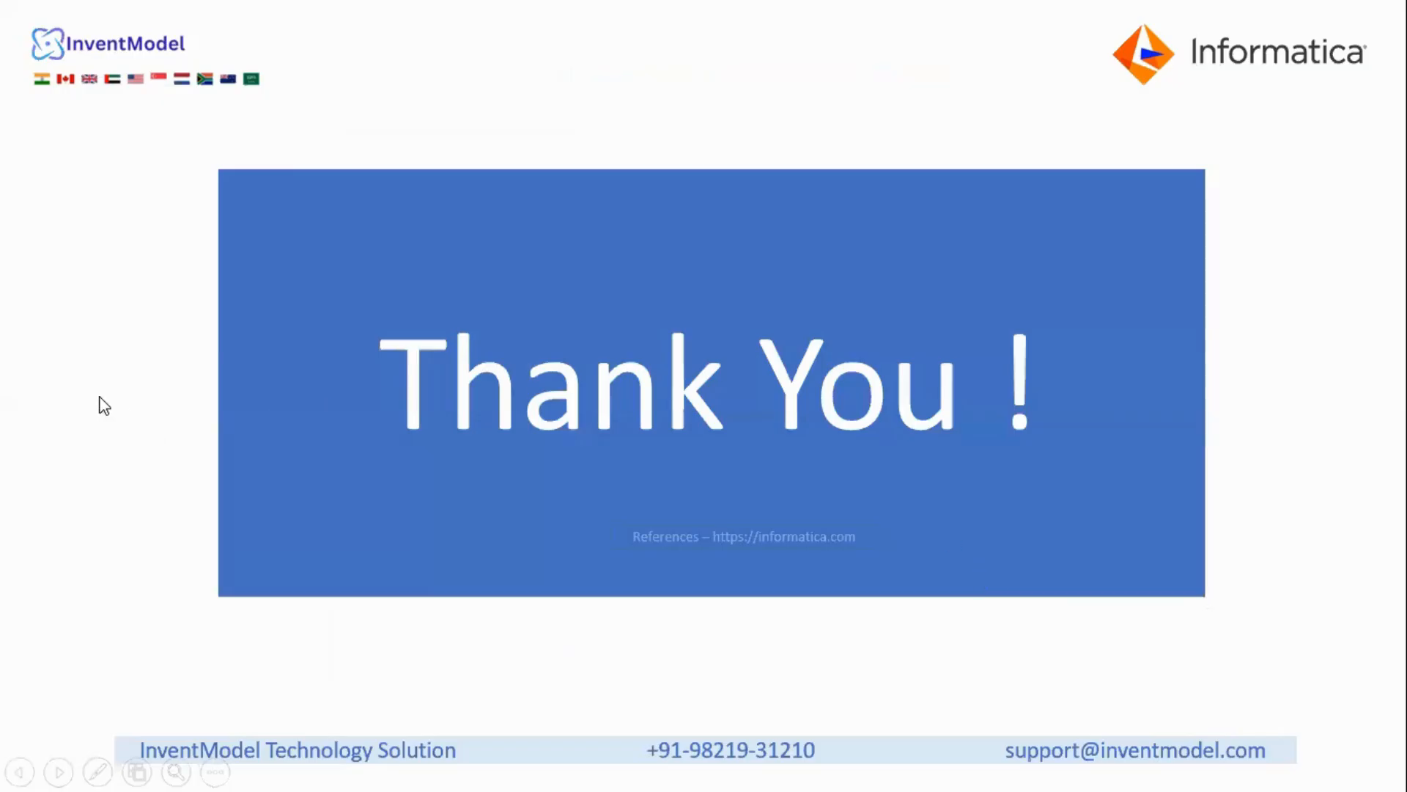
- End the slideshow and minimize PowerPoint to reveal the Data Quality Home page
click(150, 399)
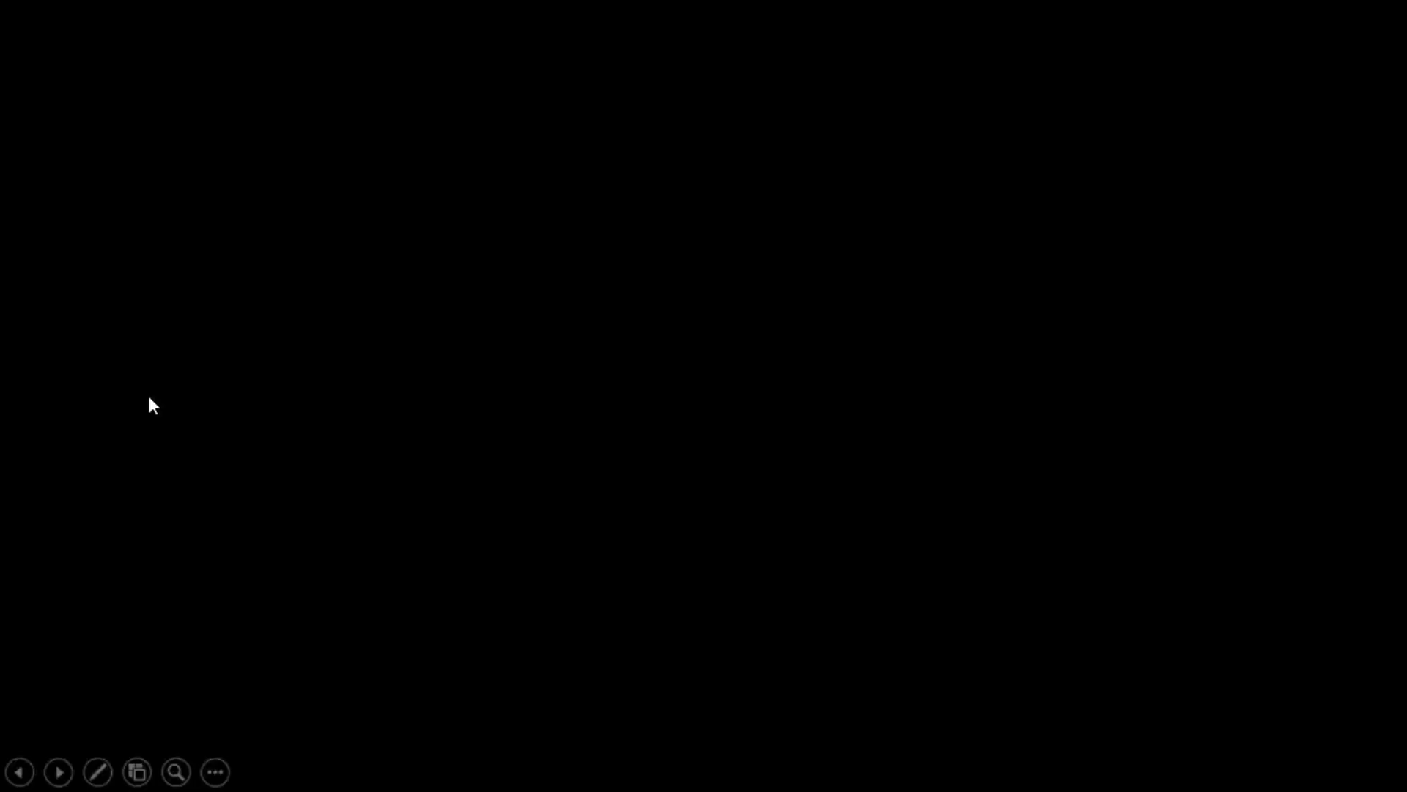
click(710, 529)
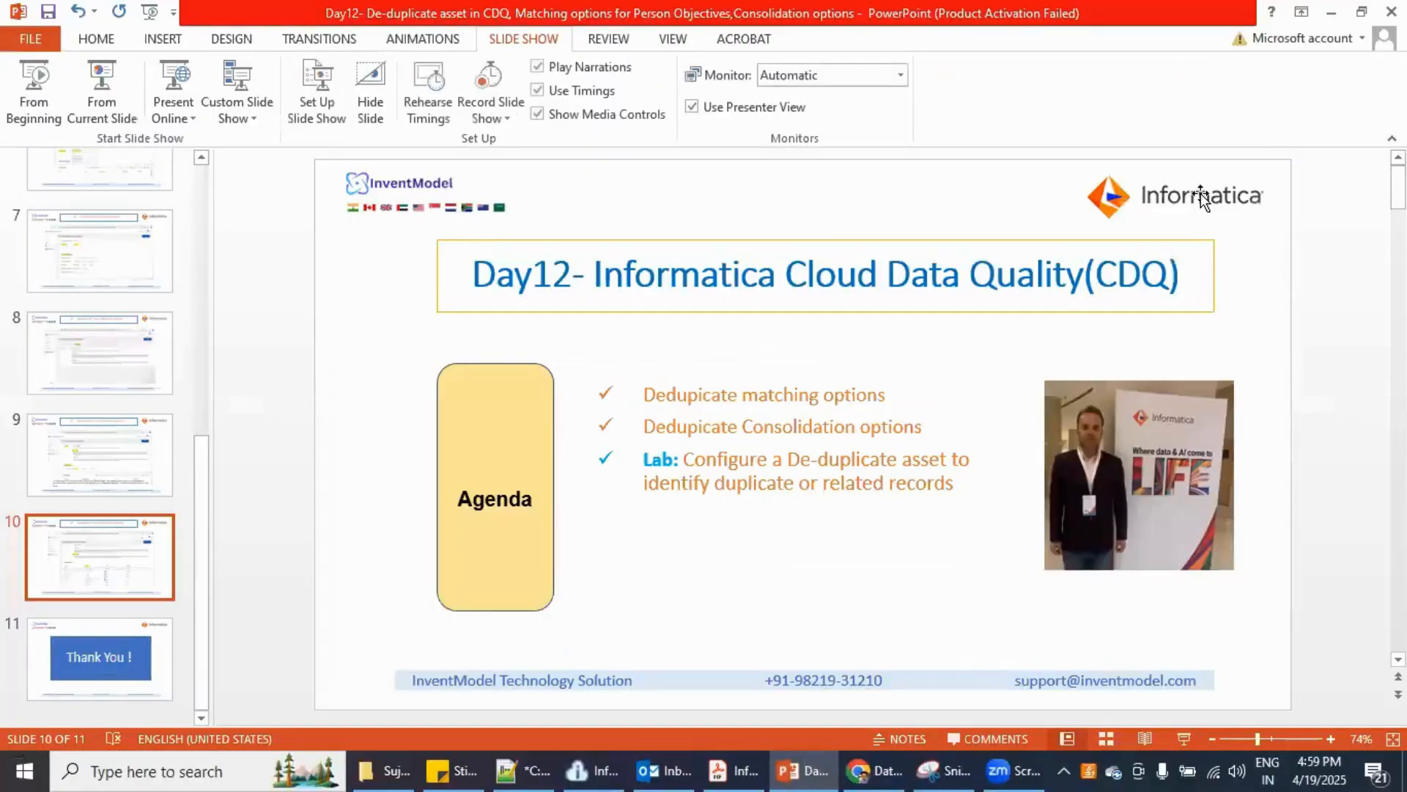
click(1334, 21)
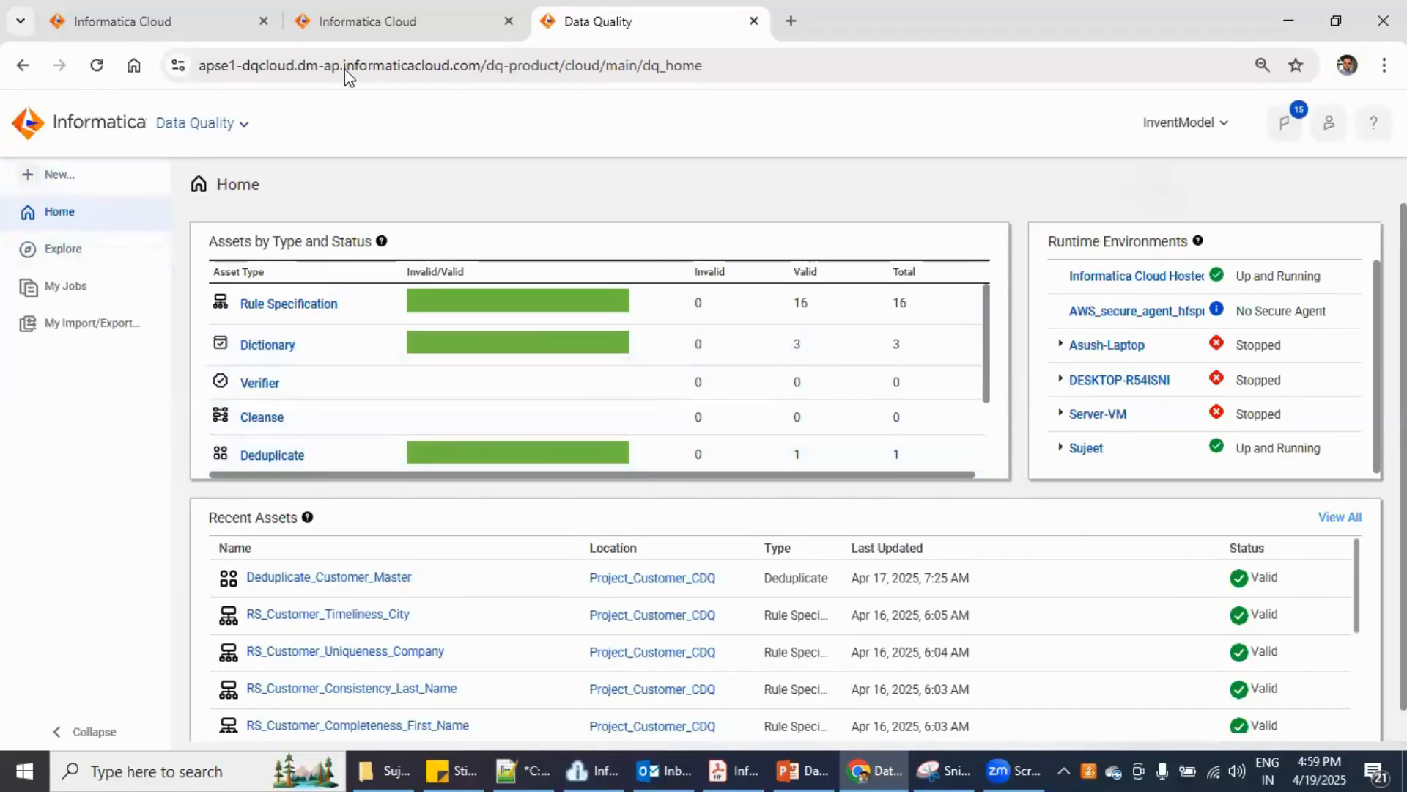
- Open Data Profiling in a new browser tab and close the Cloud services tab
click(375, 16)
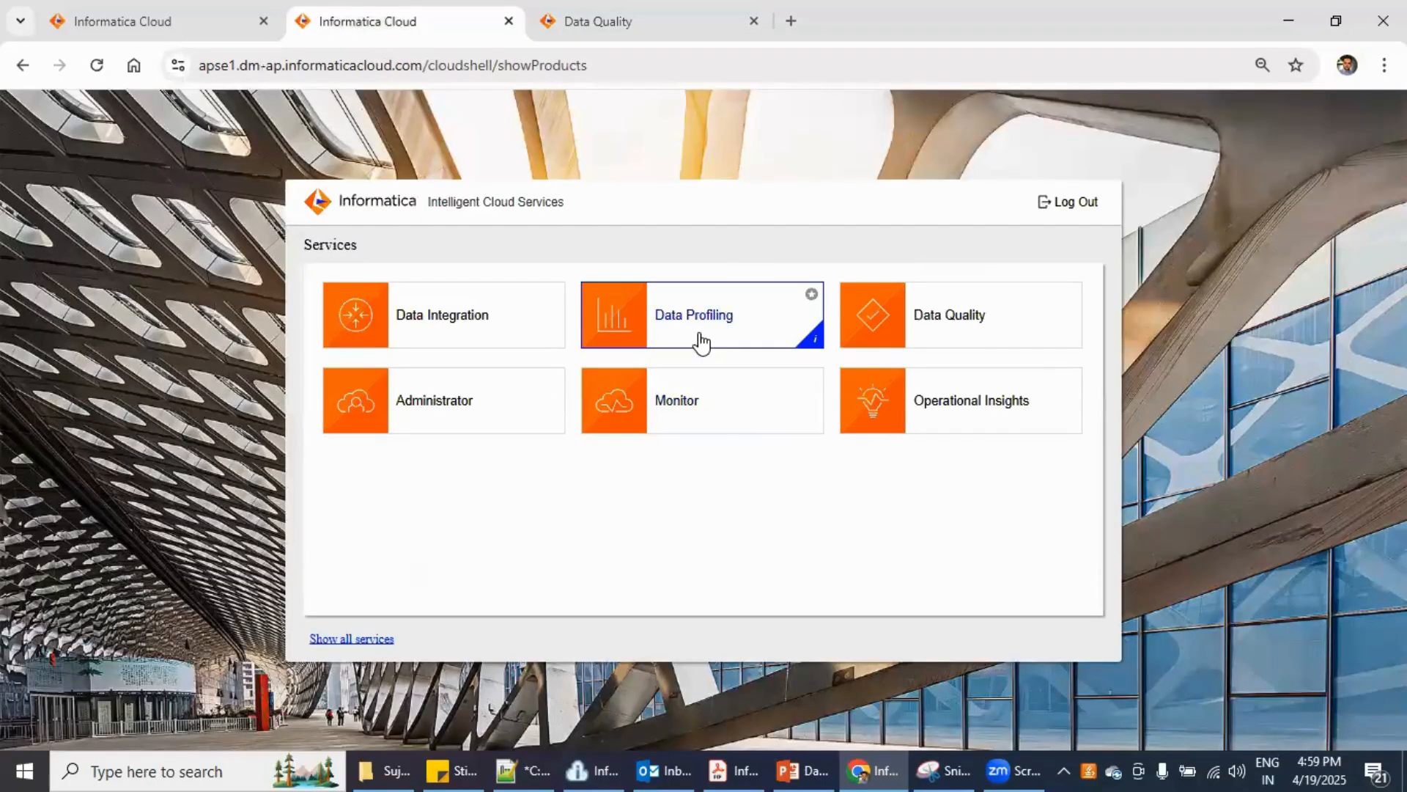
right_click(696, 336)
click(736, 353)
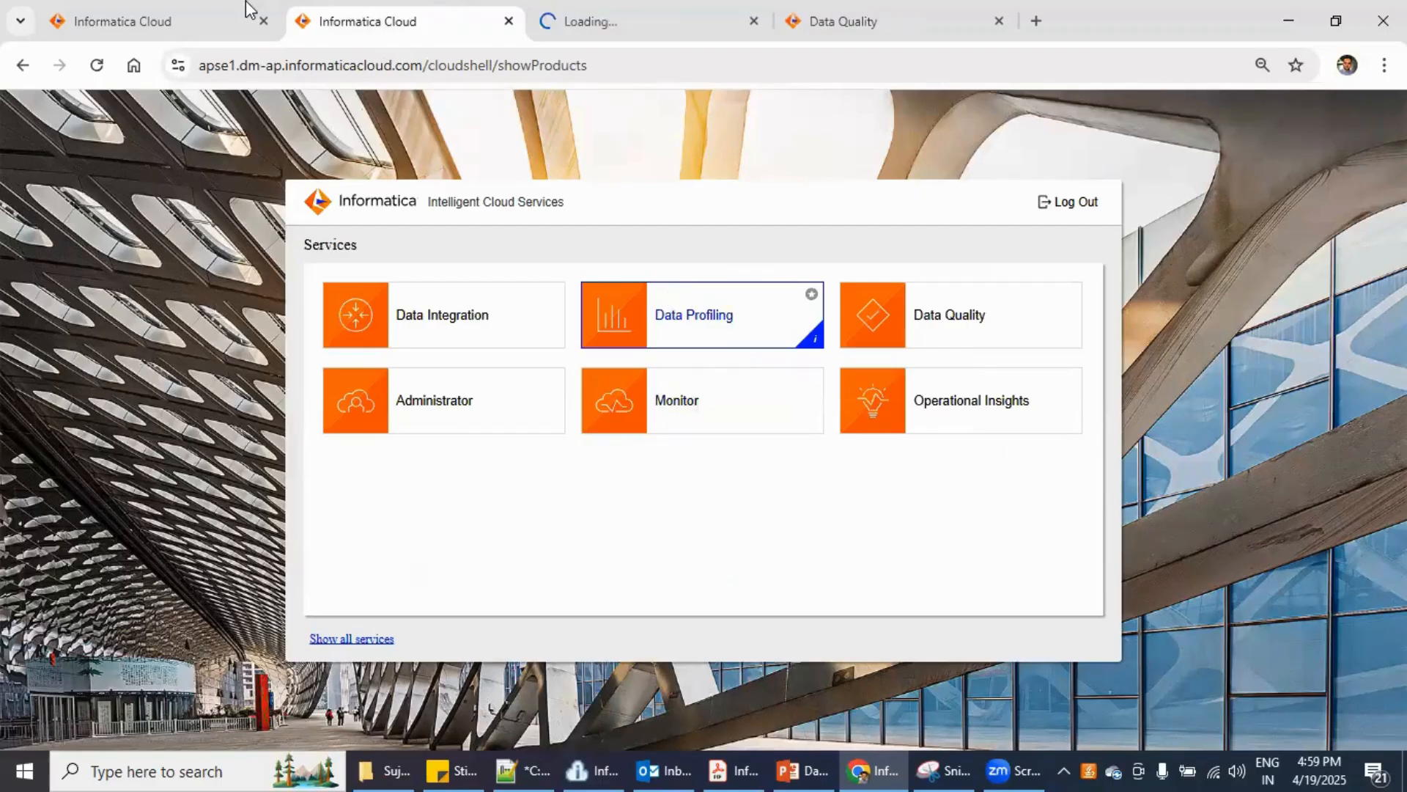
click(509, 21)
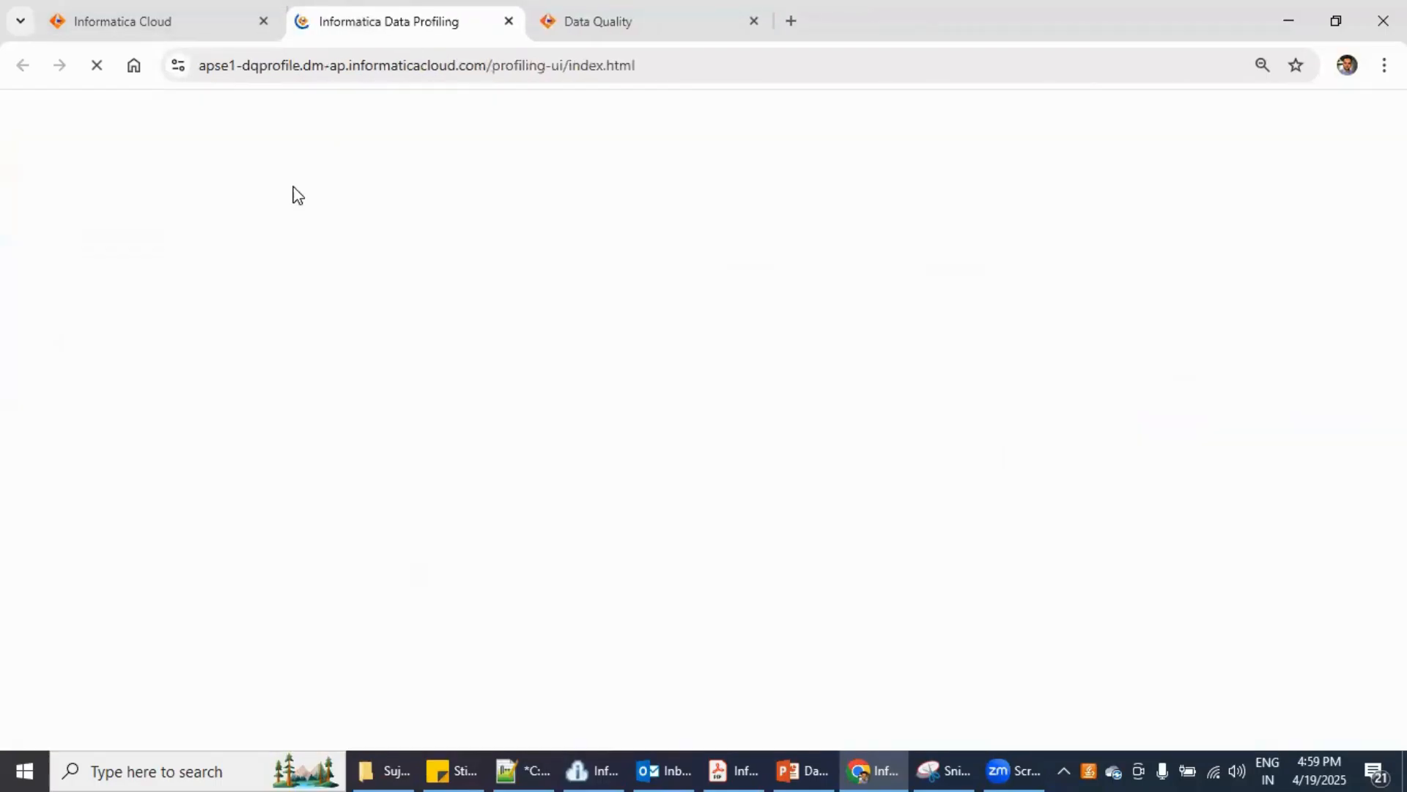
- Return to the Data Quality home page and list all Deduplicate assets
click(605, 22)
click(470, 10)
click(589, 3)
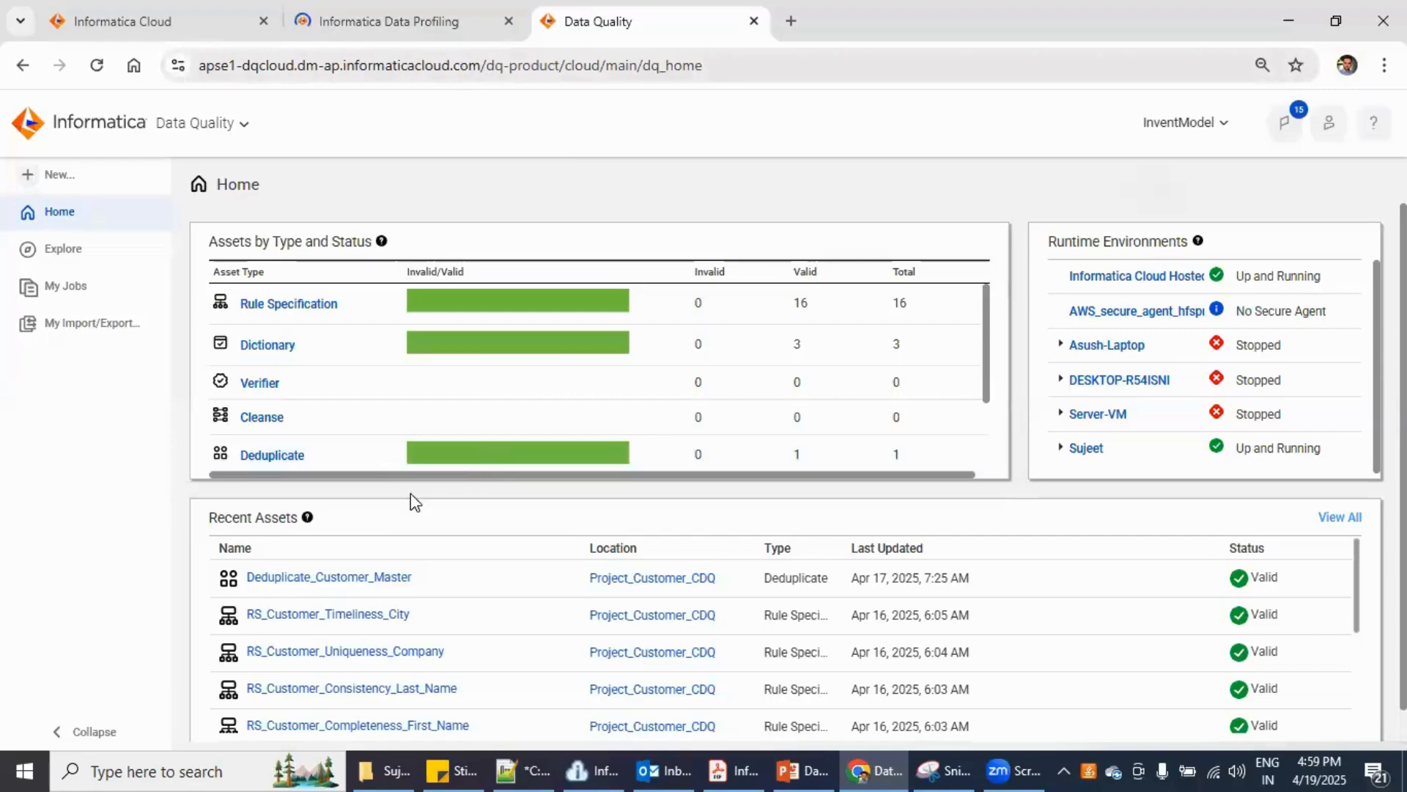
click(284, 457)
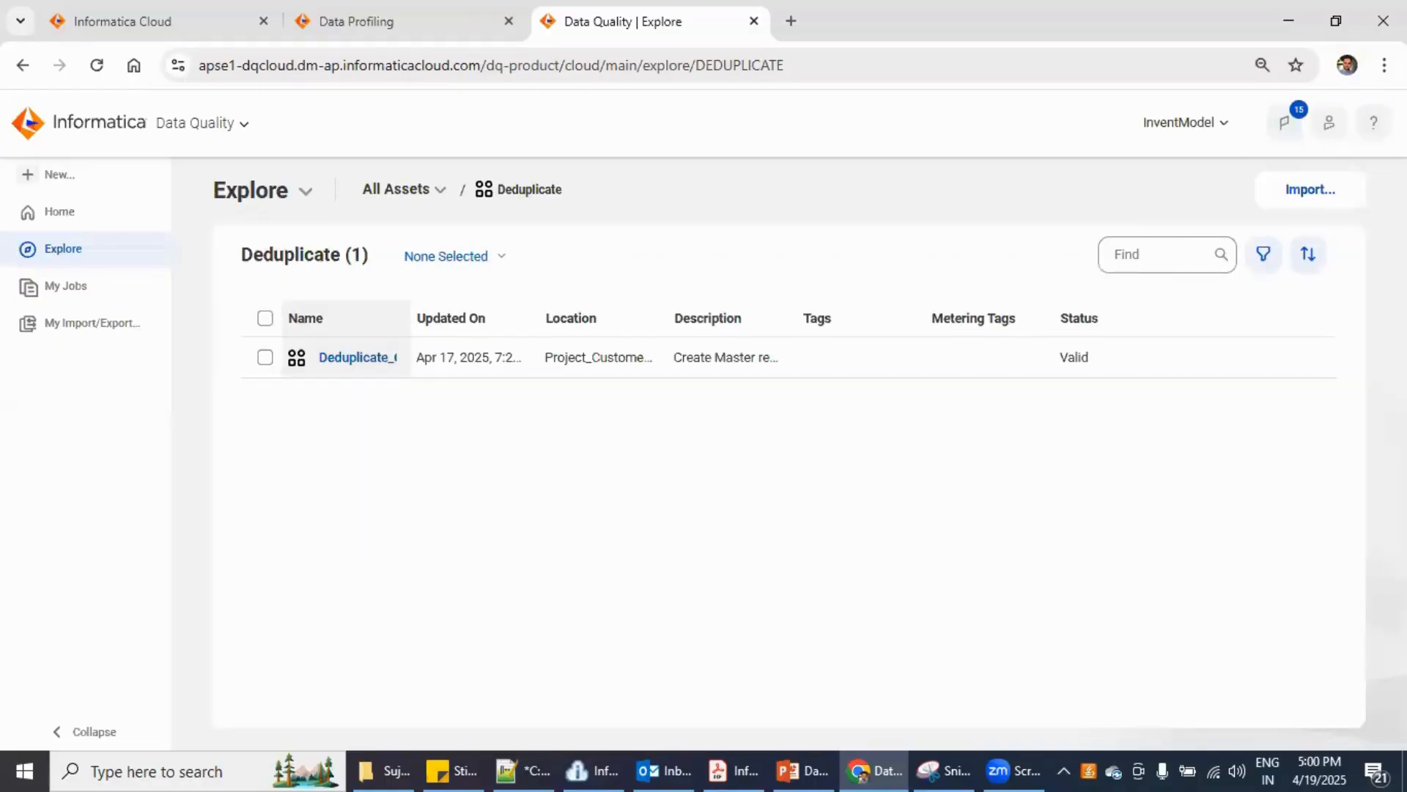
- Zoom the page to 80% and back to 90%, then resize the Name column
click(1384, 64)
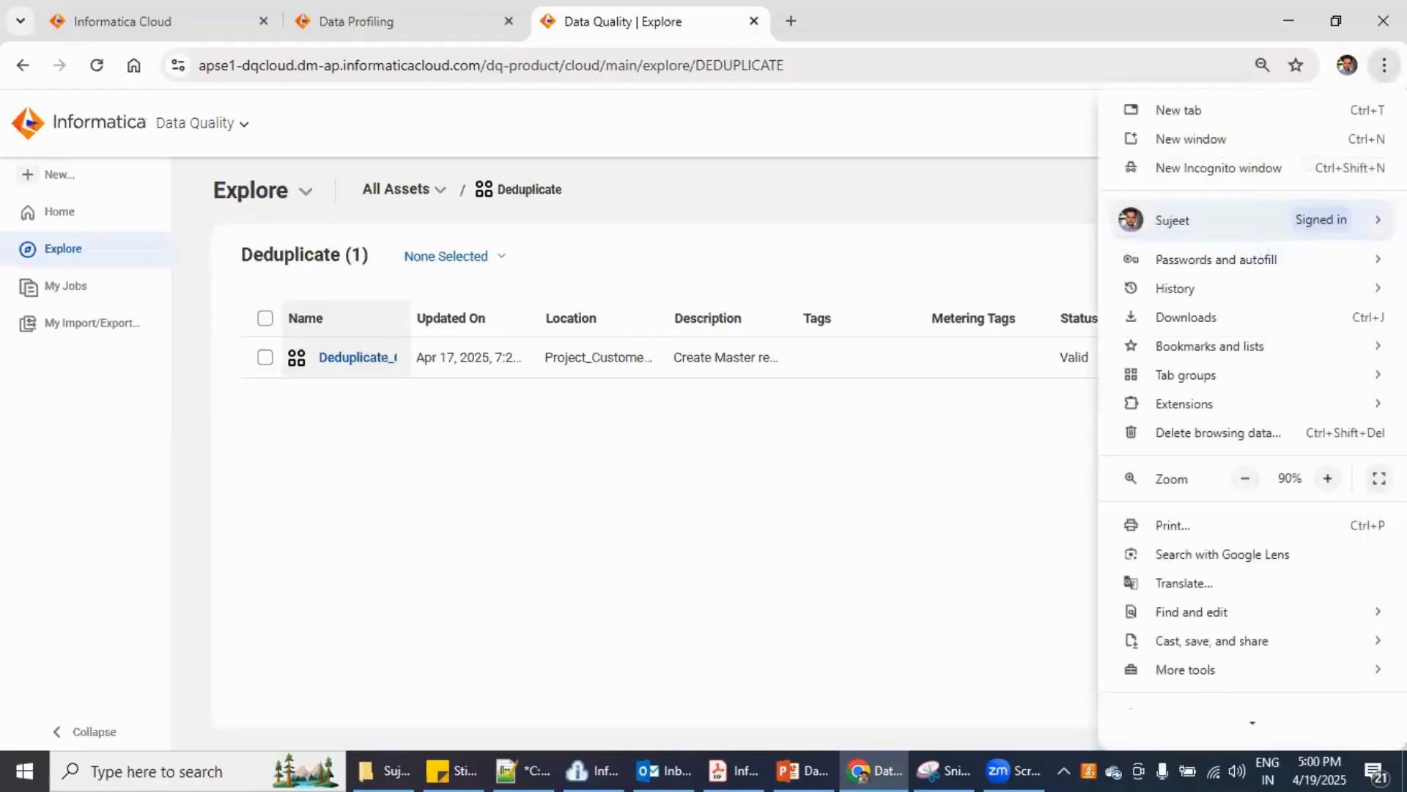
click(1245, 478)
click(802, 522)
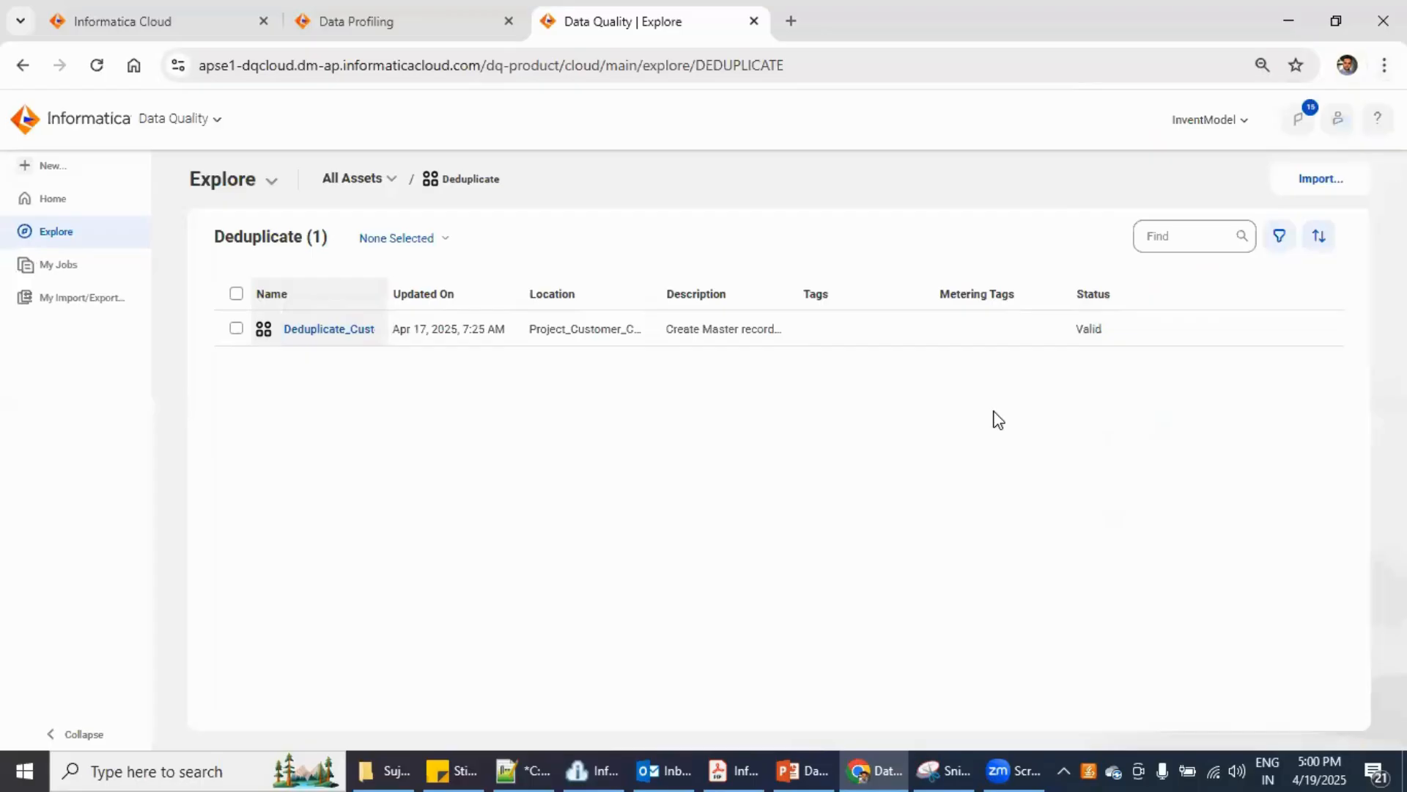
click(1321, 178)
click(1384, 64)
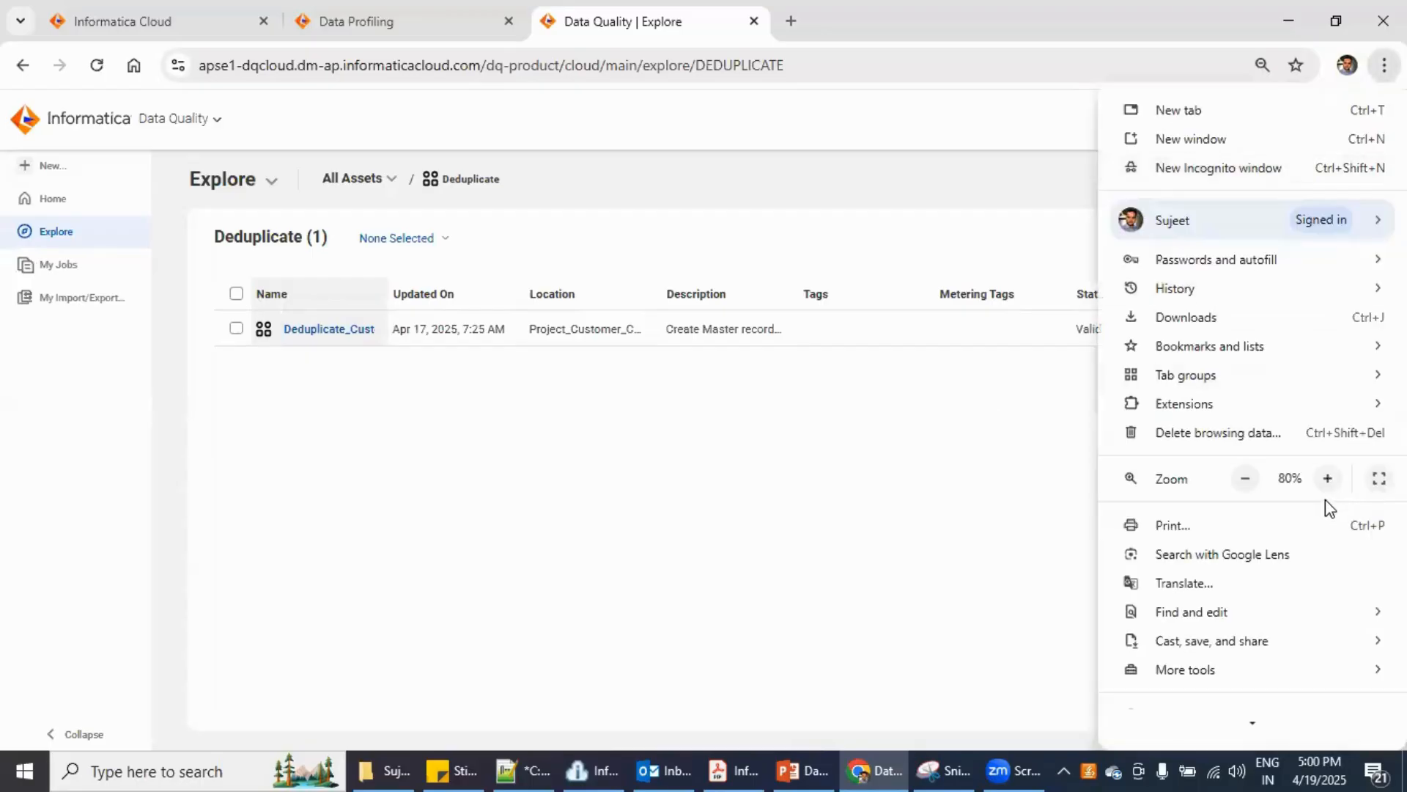
click(1327, 478)
click(730, 502)
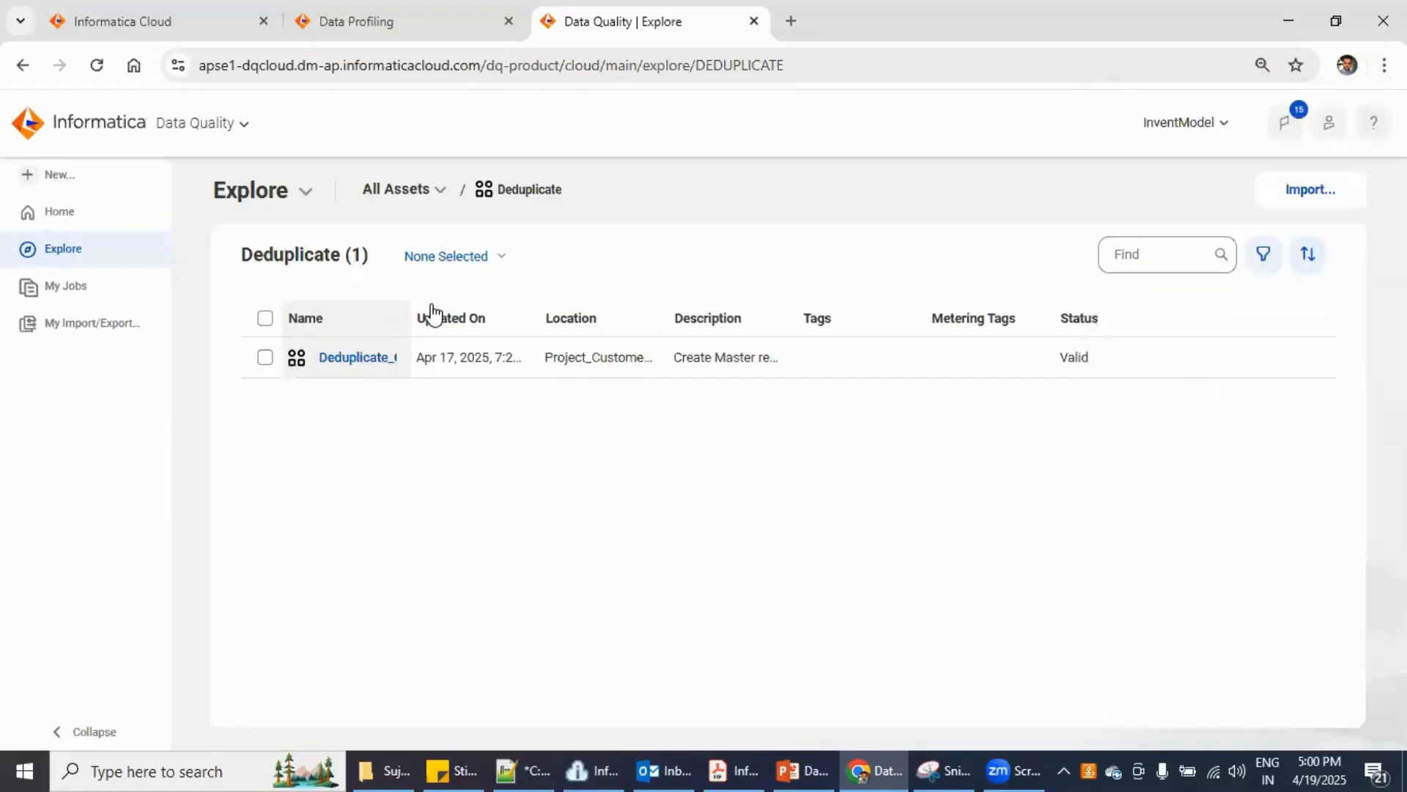
drag(411, 311, 405, 361)
- Open Deduplicate_Customer_Master and keep Address as the objective
click(359, 360)
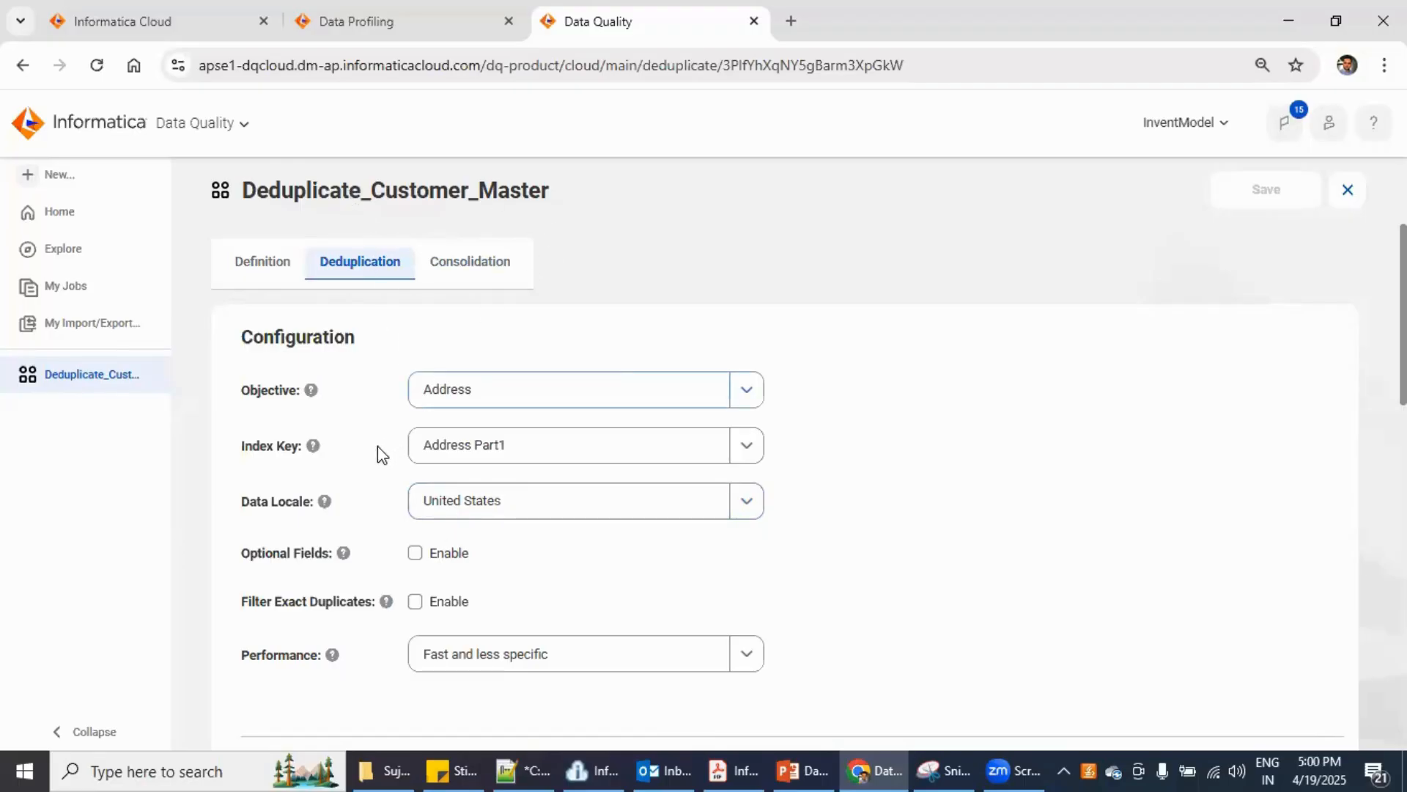
click(563, 390)
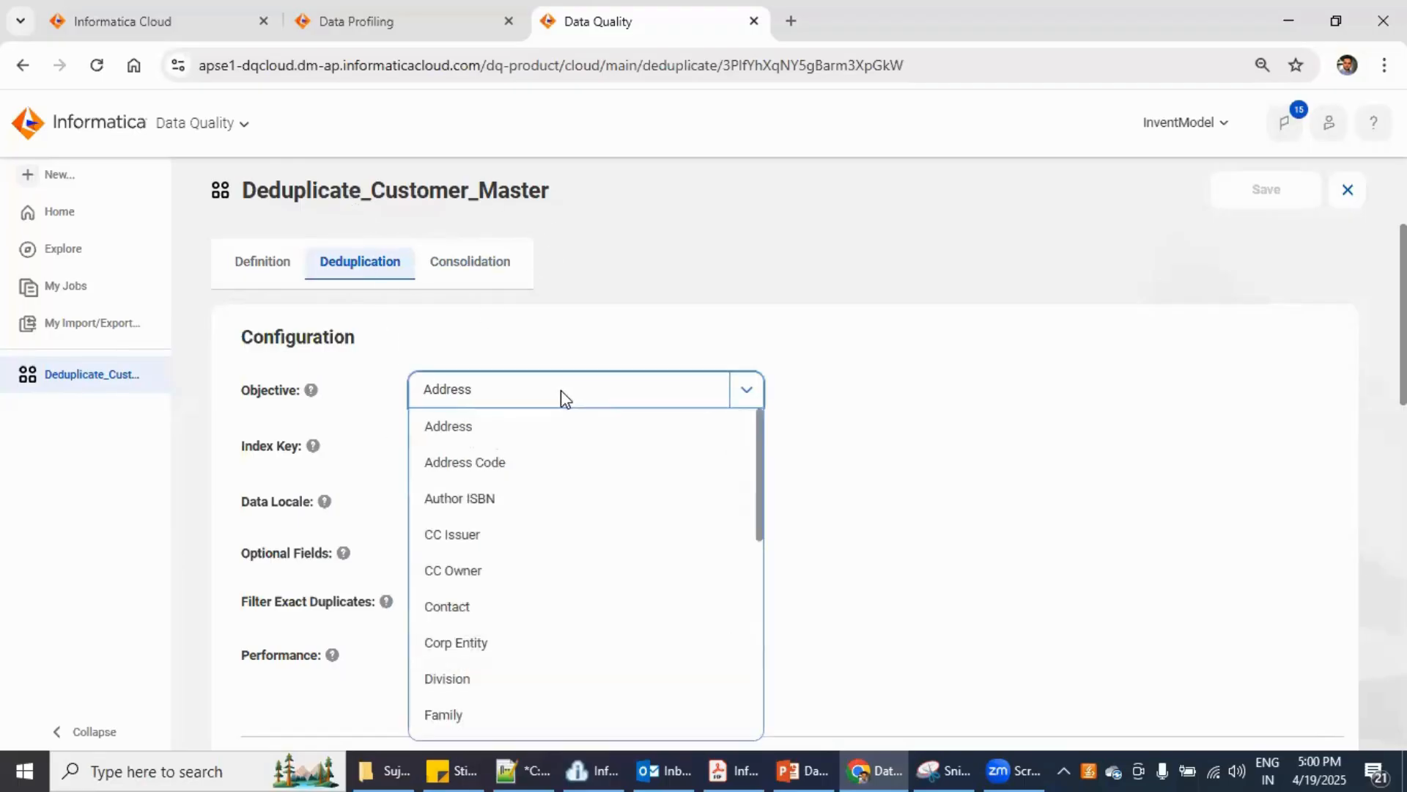
click(517, 433)
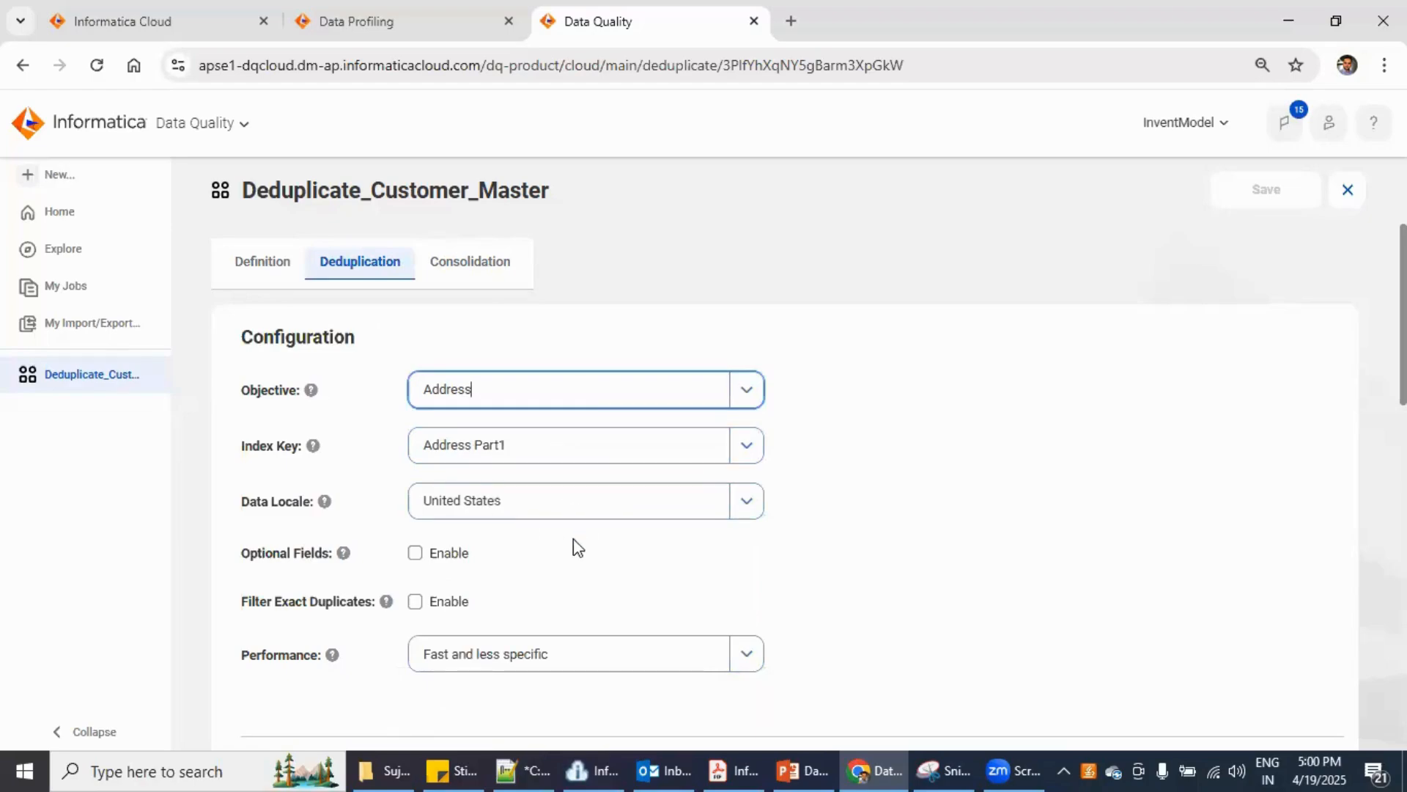
- Set Performance to Custom and expand Advanced Options (Loose accuracy, 90 threshold)
scroll(577, 546, down, 1)
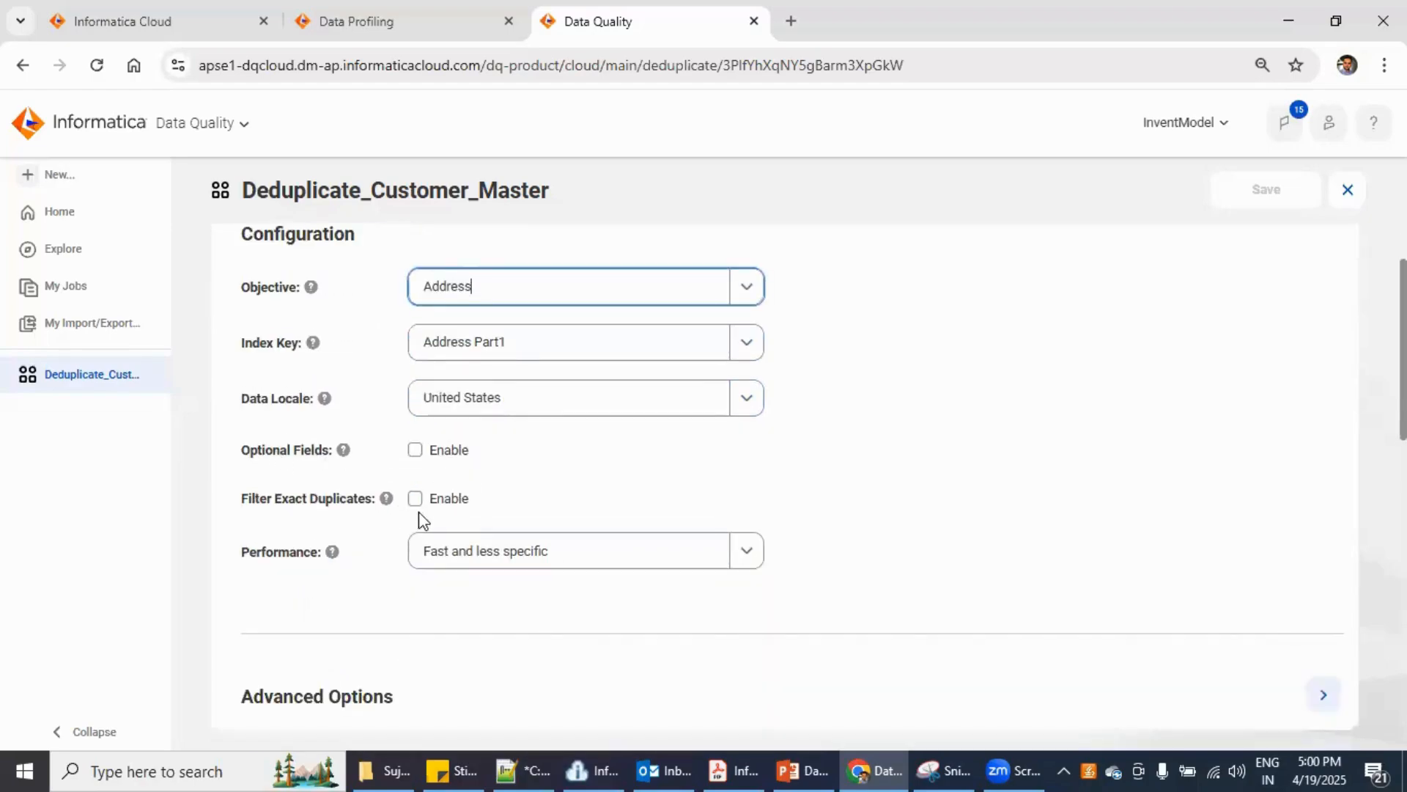
scroll(471, 521, down, 1)
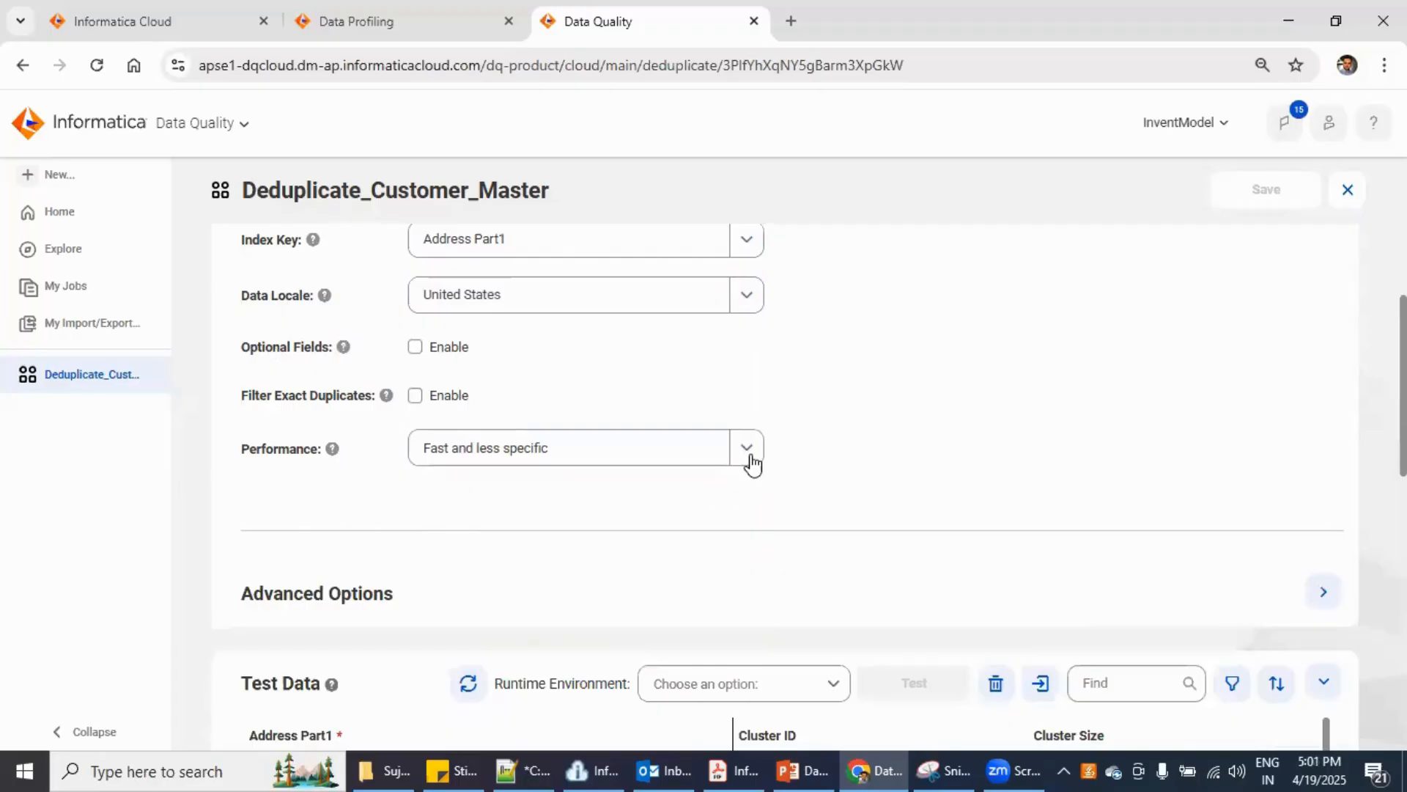
click(645, 449)
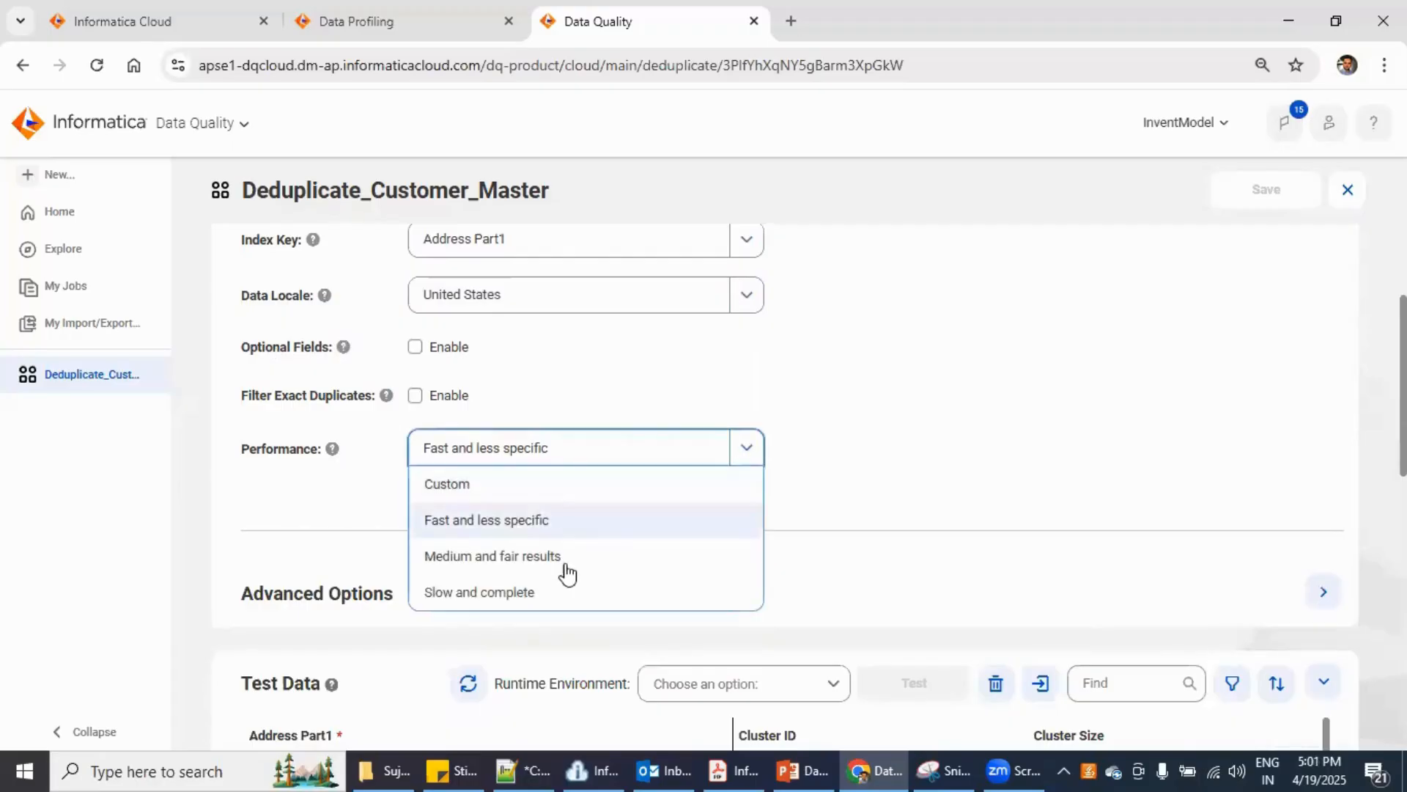
click(868, 571)
click(757, 455)
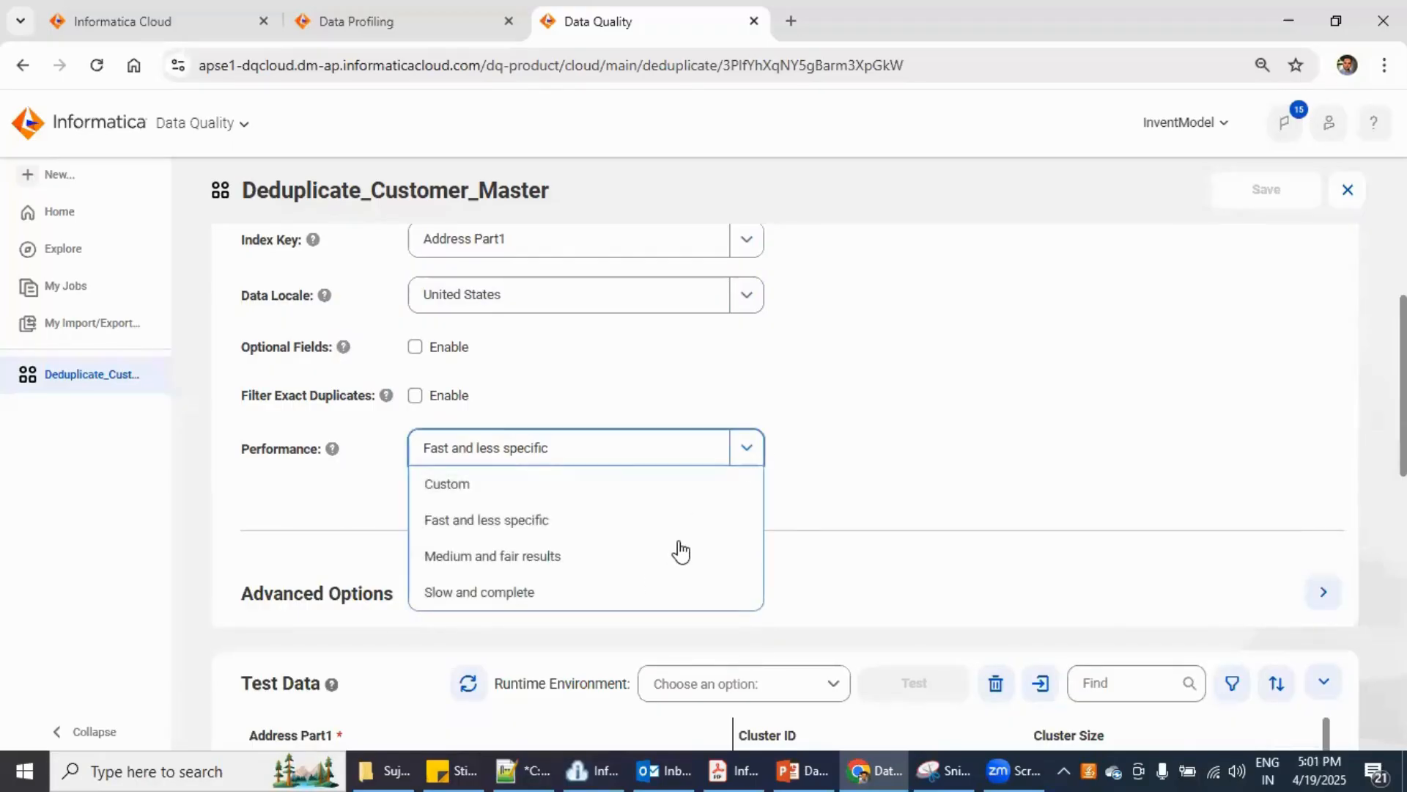
click(570, 487)
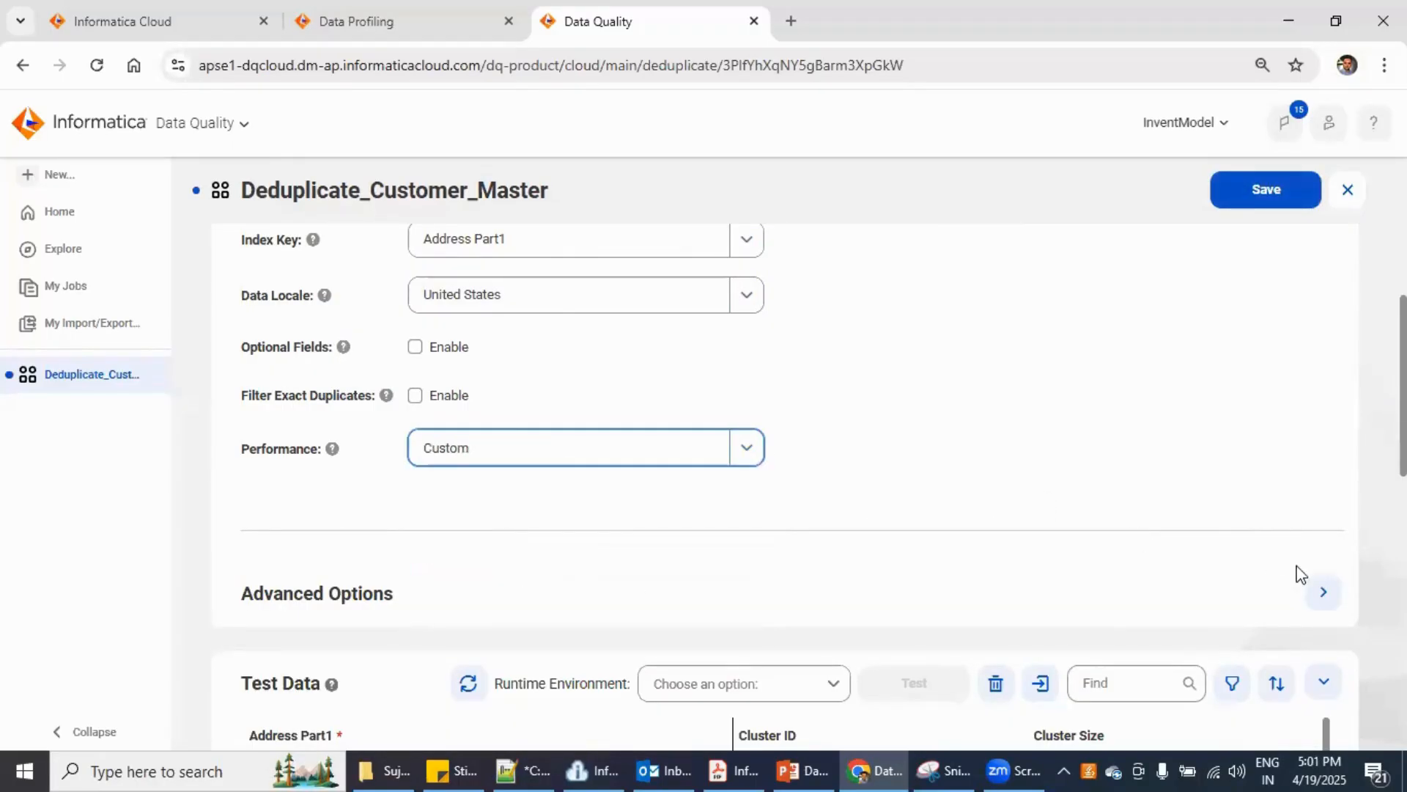
click(1323, 592)
scroll(700, 579, down, 4)
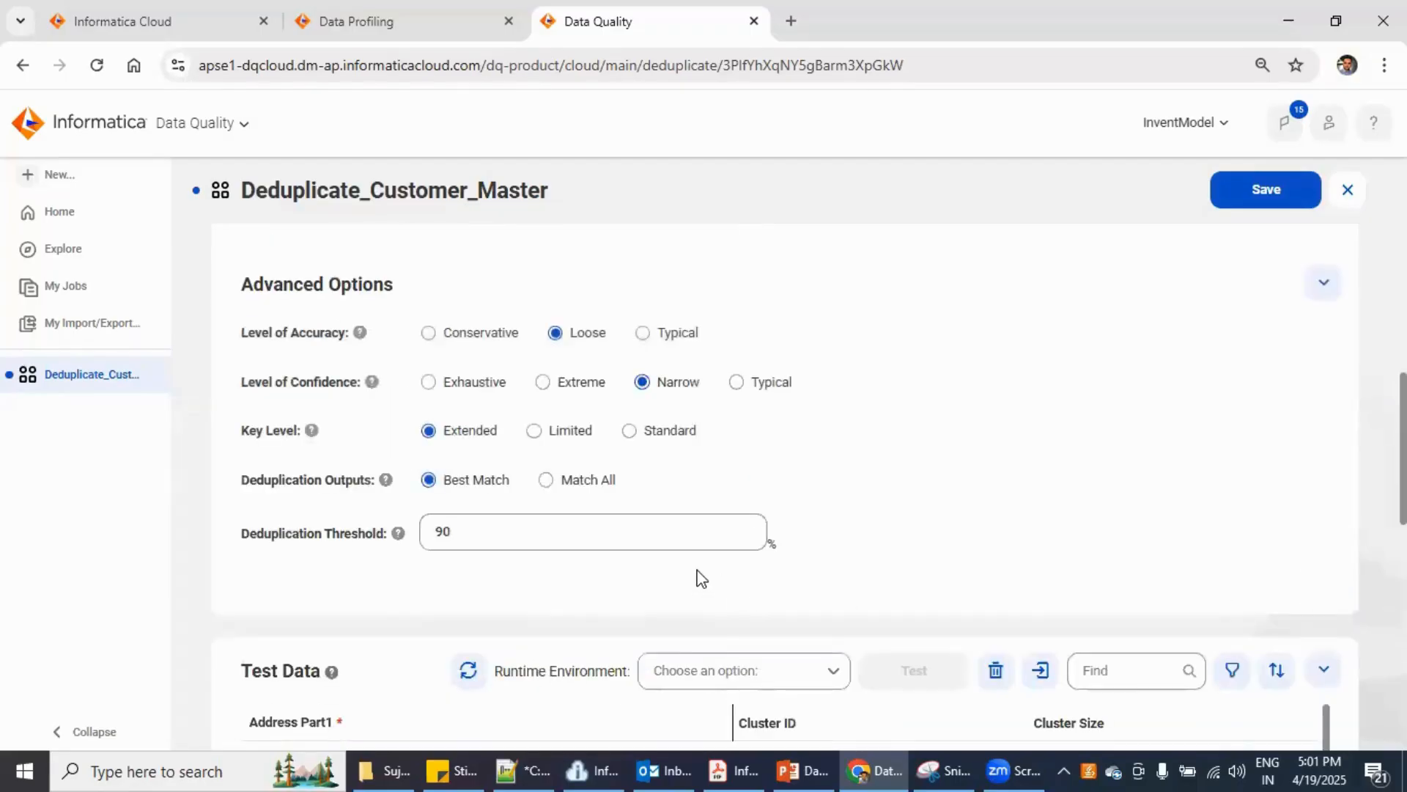
scroll(700, 579, up, 1)
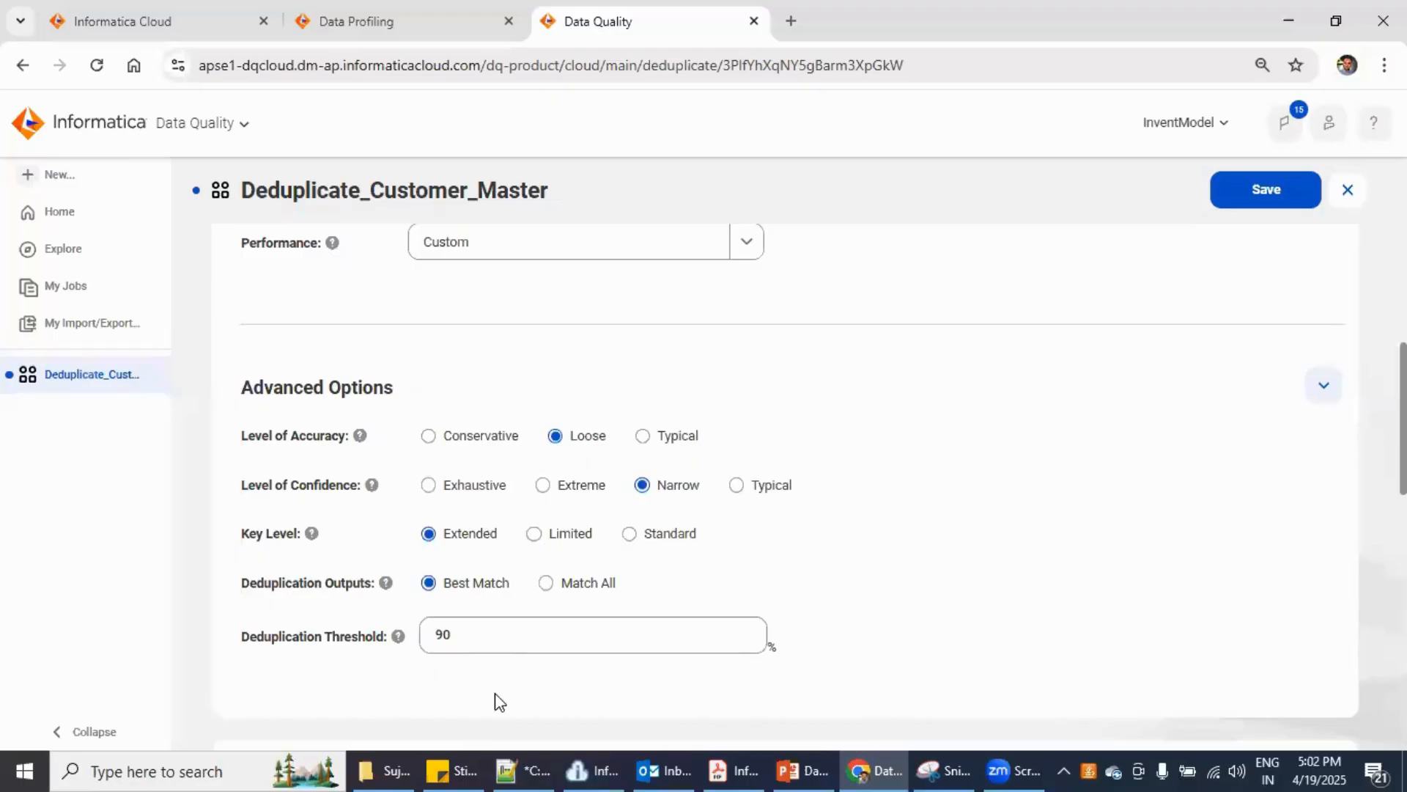
- Change the deduplication objective to Individual
scroll(496, 702, down, 5)
scroll(496, 702, up, 8)
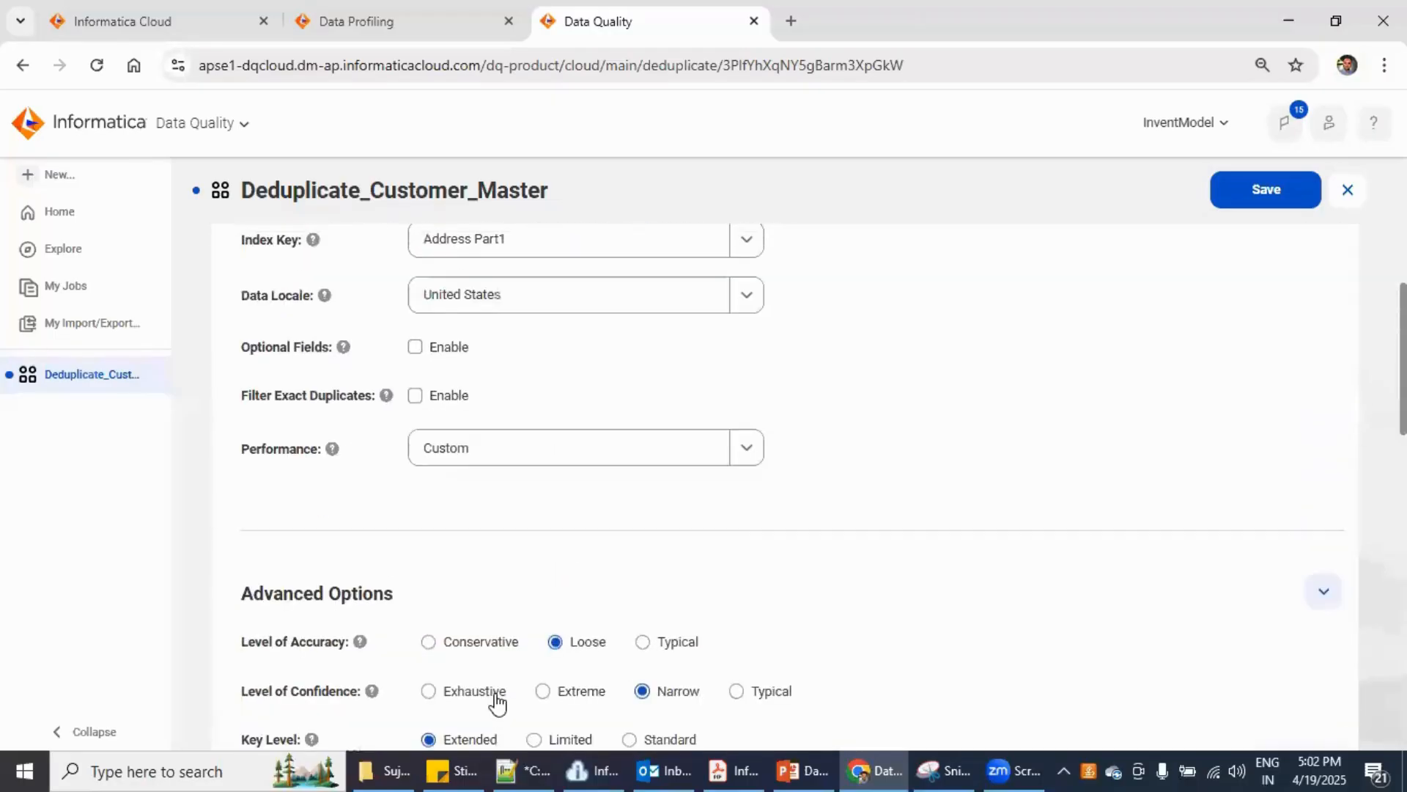
scroll(497, 702, up, 3)
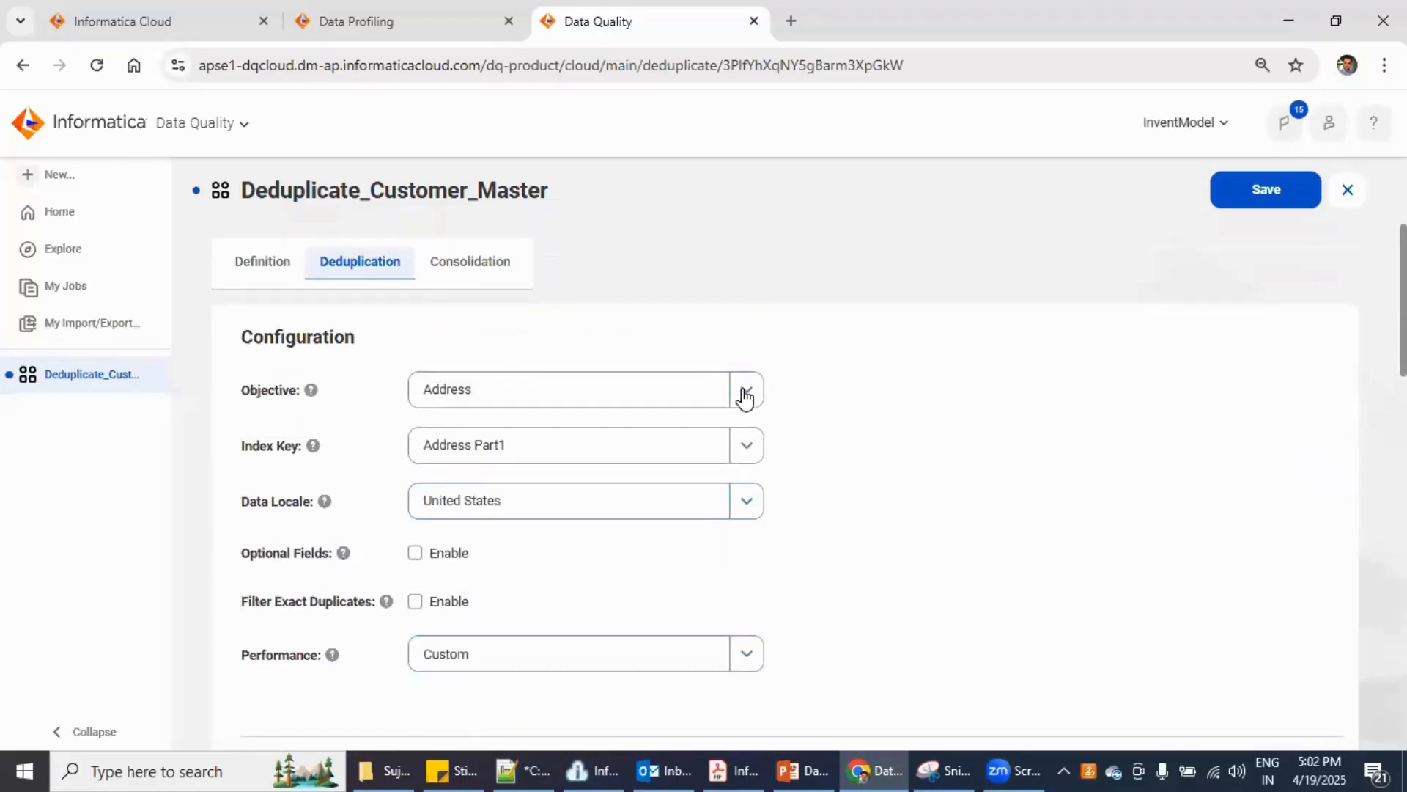
click(745, 398)
scroll(582, 692, down, 2)
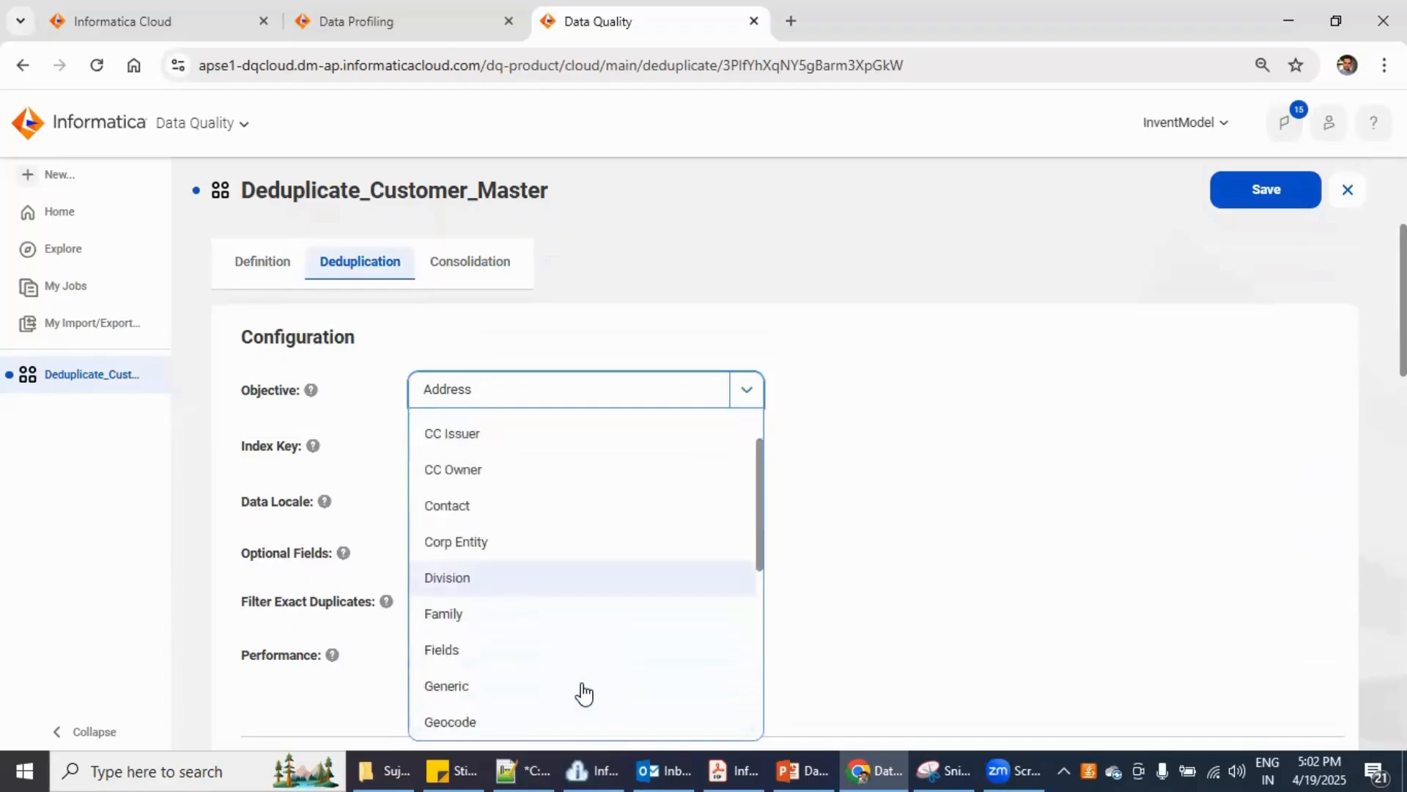
scroll(582, 692, down, 3)
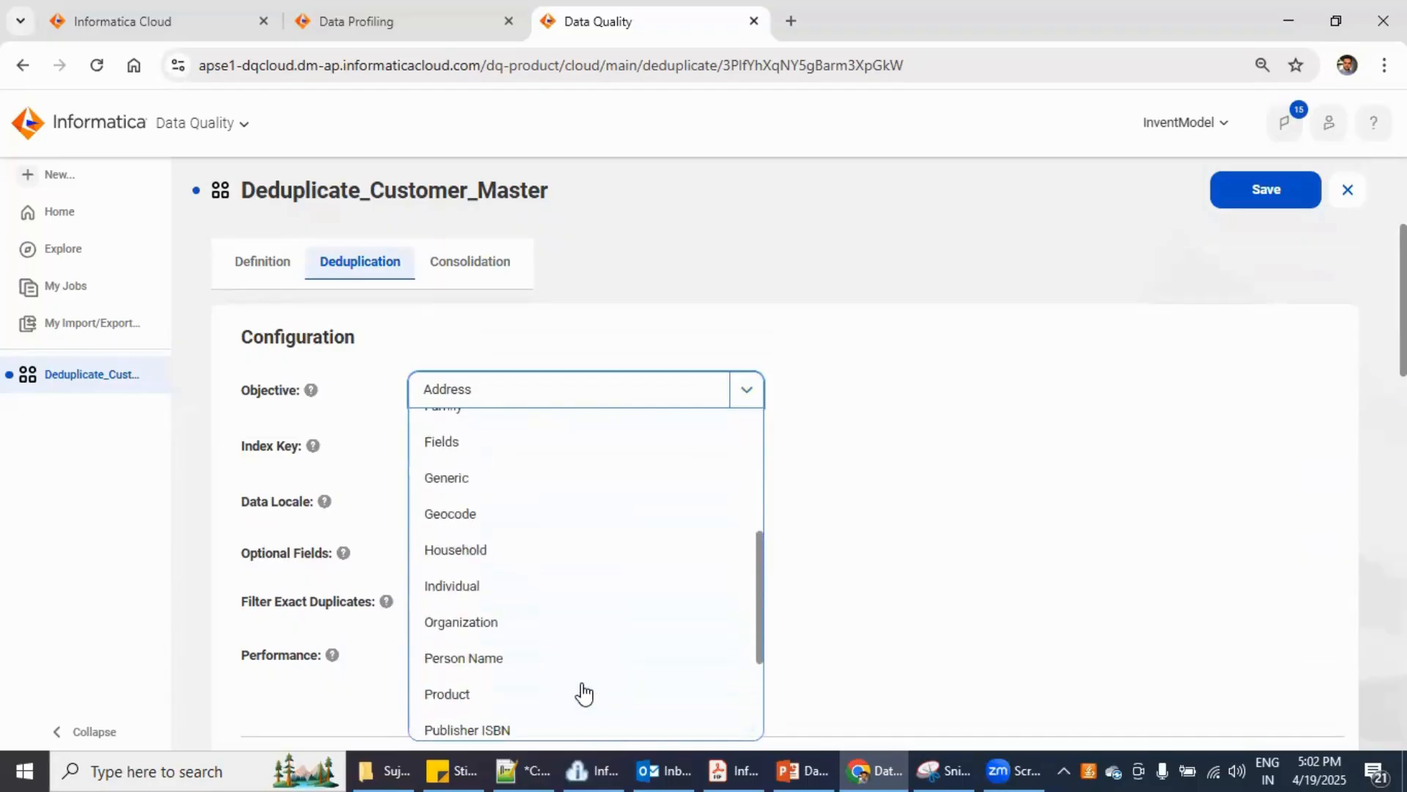
scroll(583, 692, down, 3)
scroll(583, 692, up, 1)
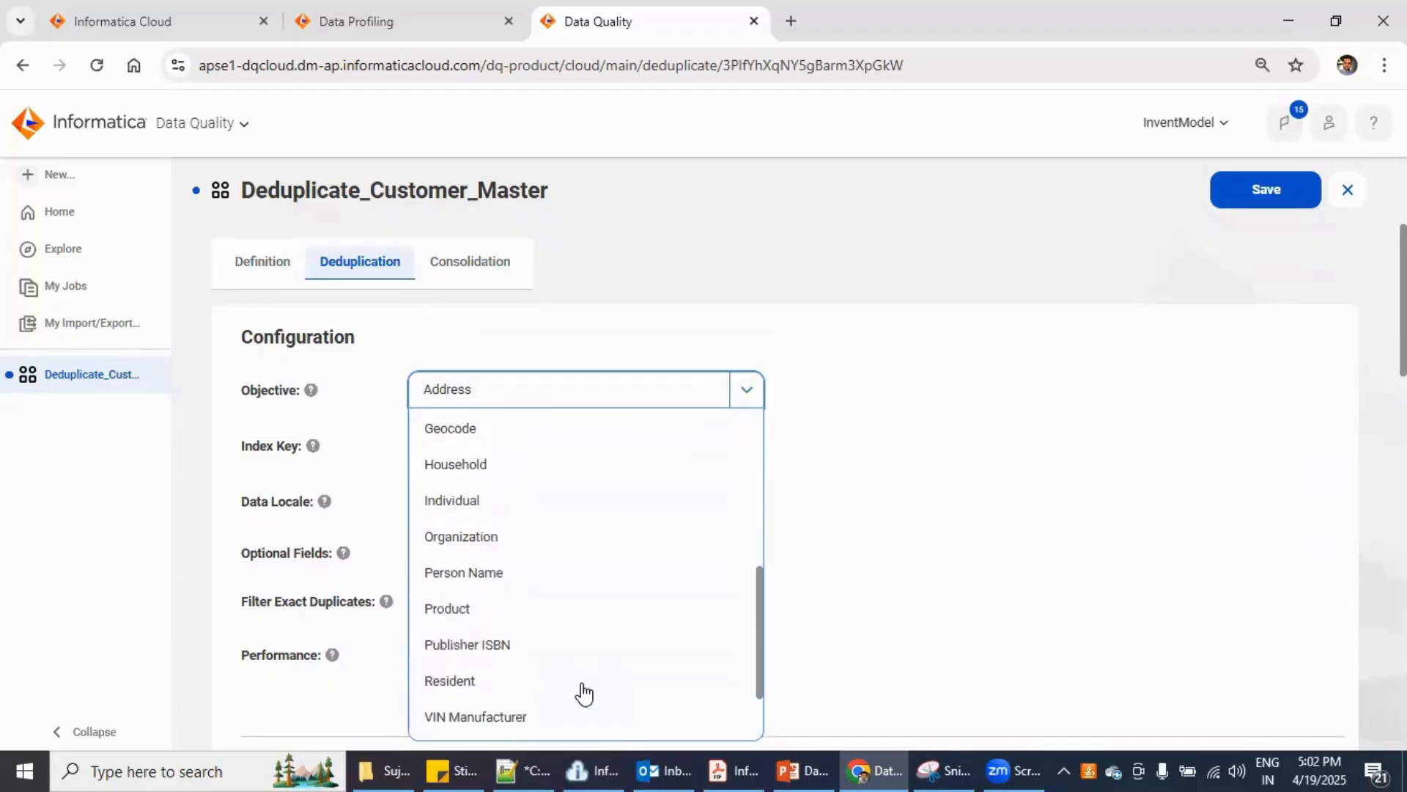
scroll(584, 691, up, 1)
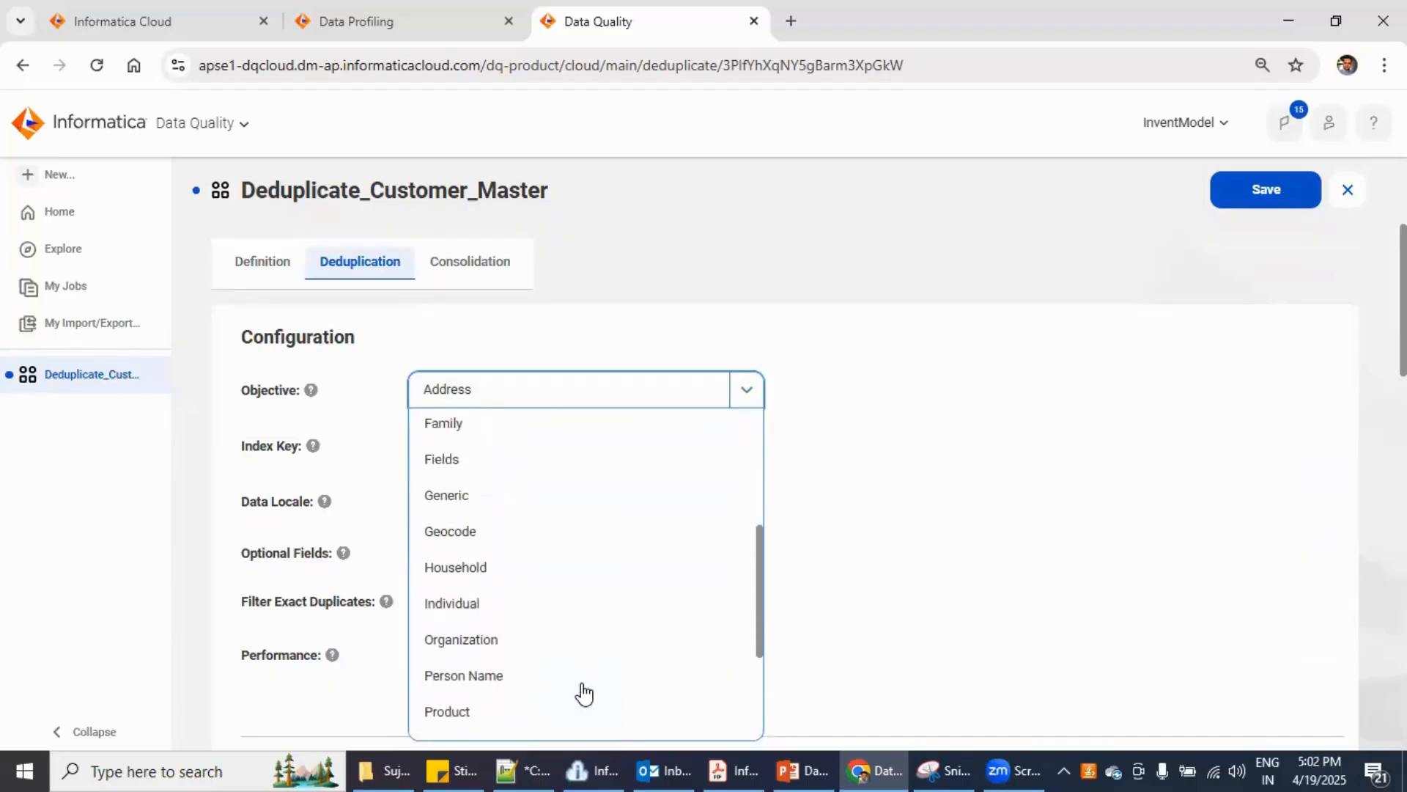
click(494, 606)
click(874, 591)
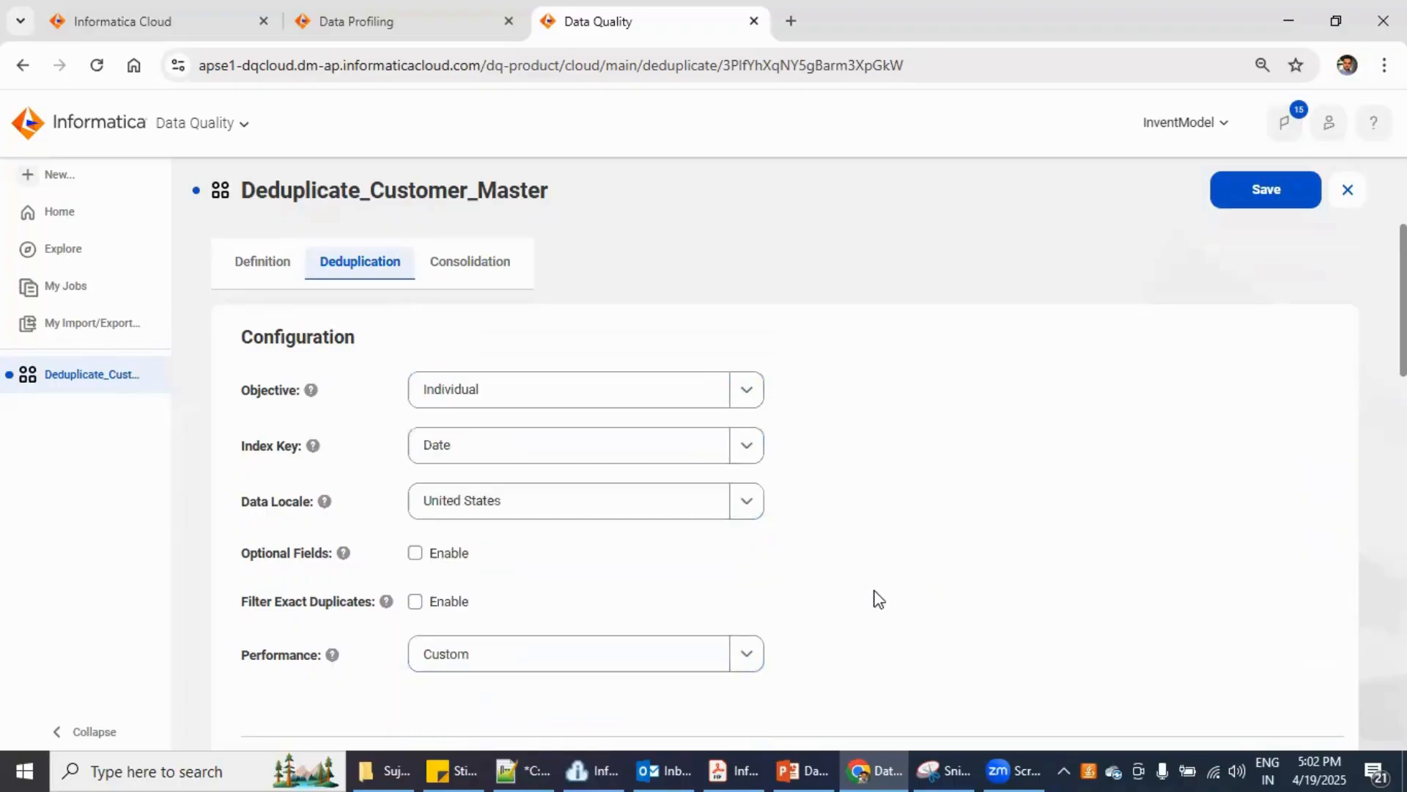
- Collapse the Advanced Options section
scroll(857, 610, down, 7)
scroll(857, 610, up, 1)
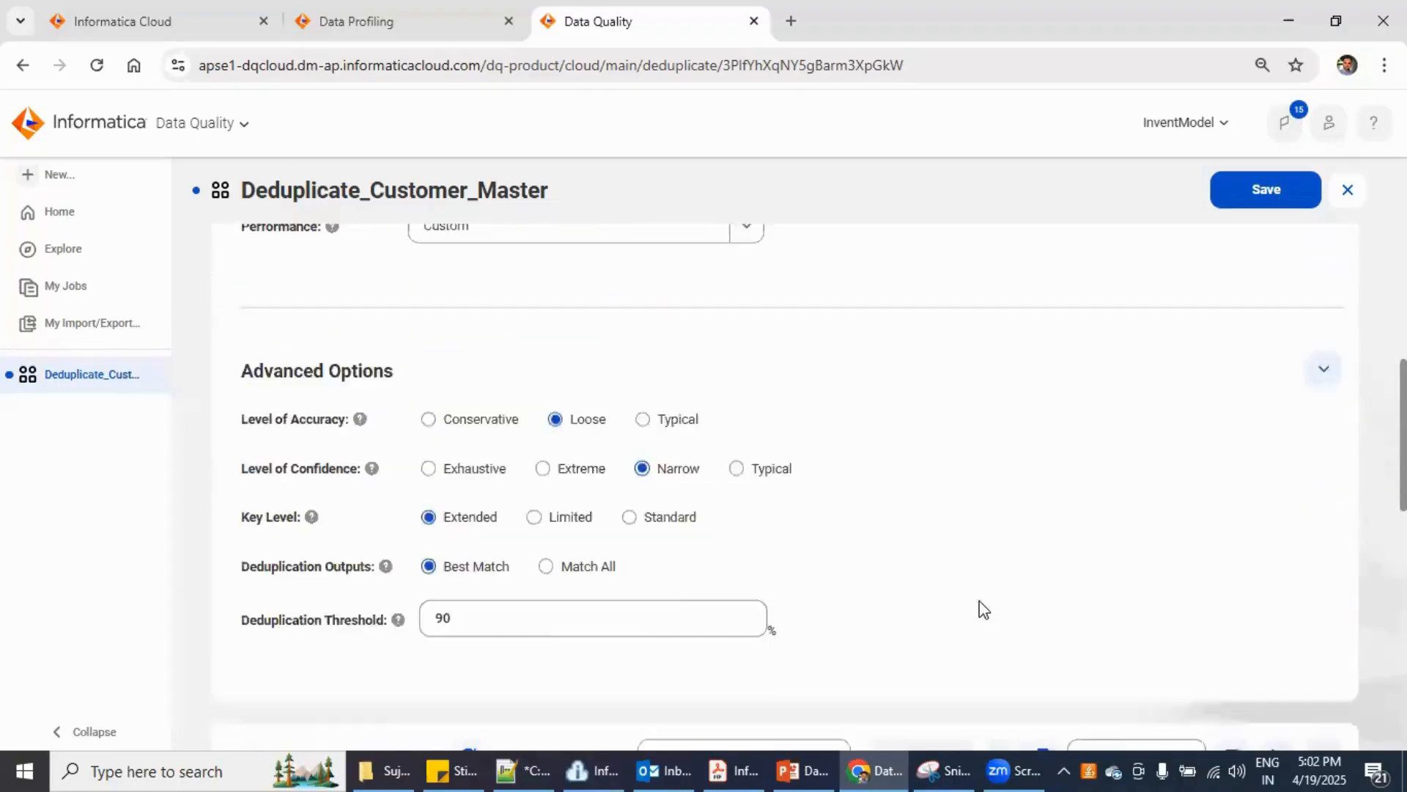
scroll(984, 610, up, 1)
click(1323, 487)
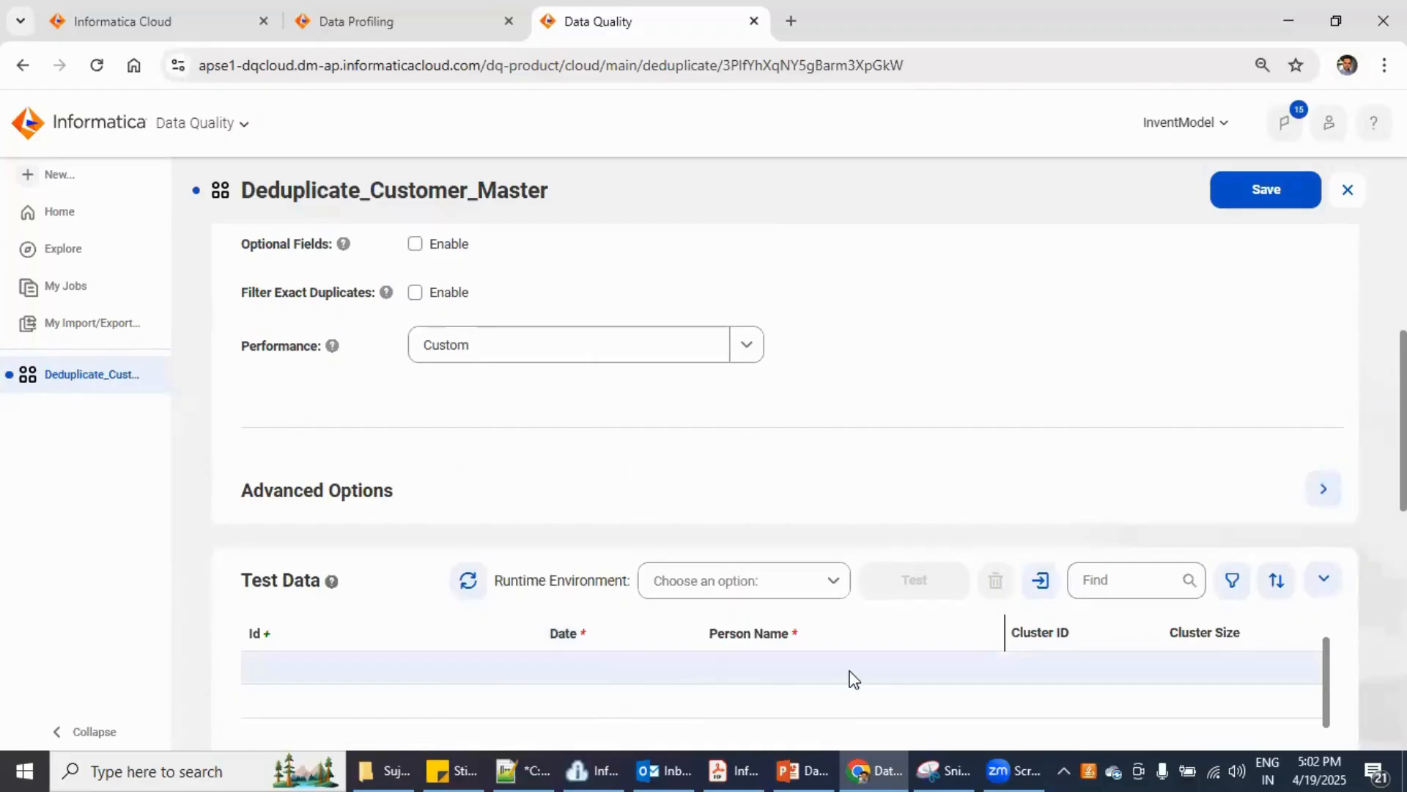
- Switch the objective to Person Name, giving a Date index key
scroll(702, 439, up, 4)
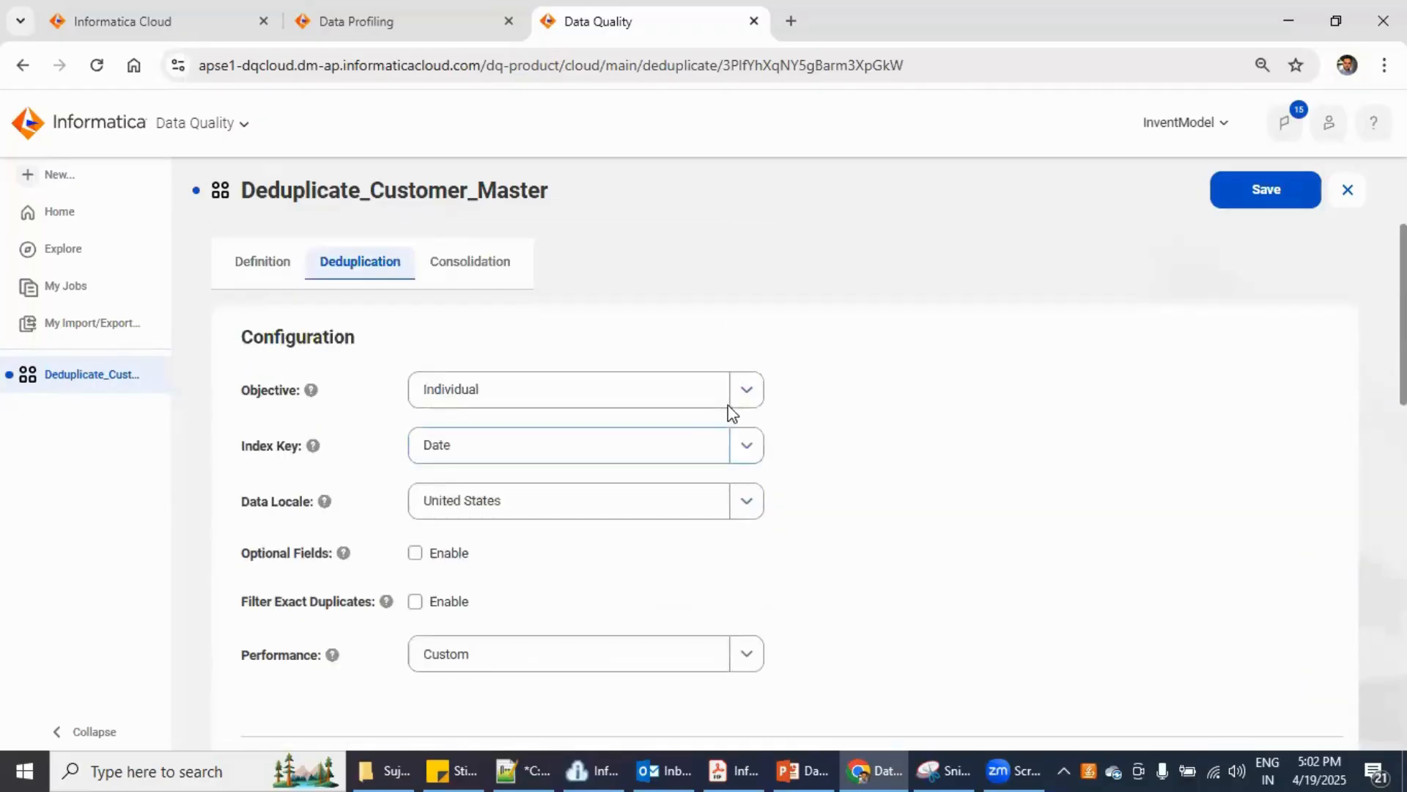
click(748, 391)
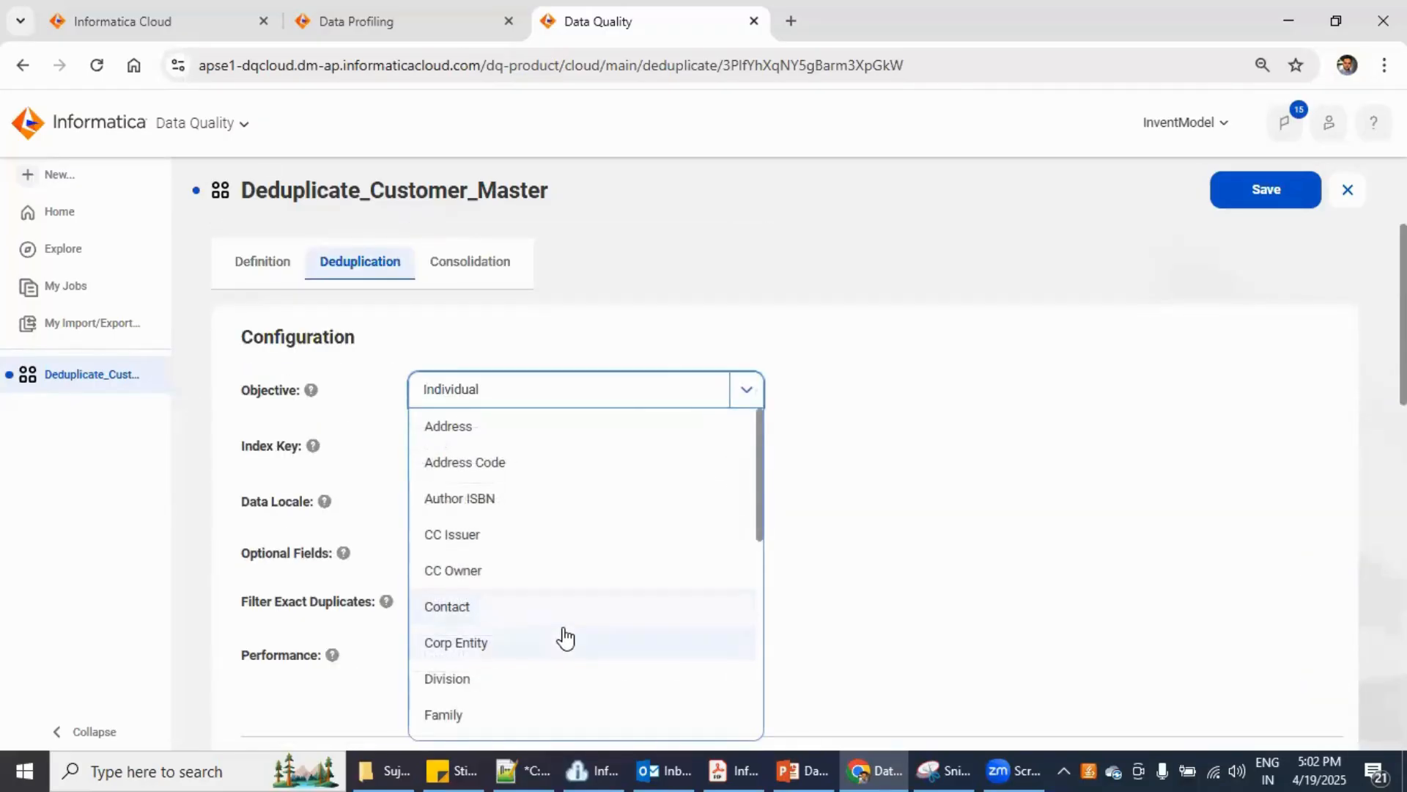
scroll(565, 637, down, 4)
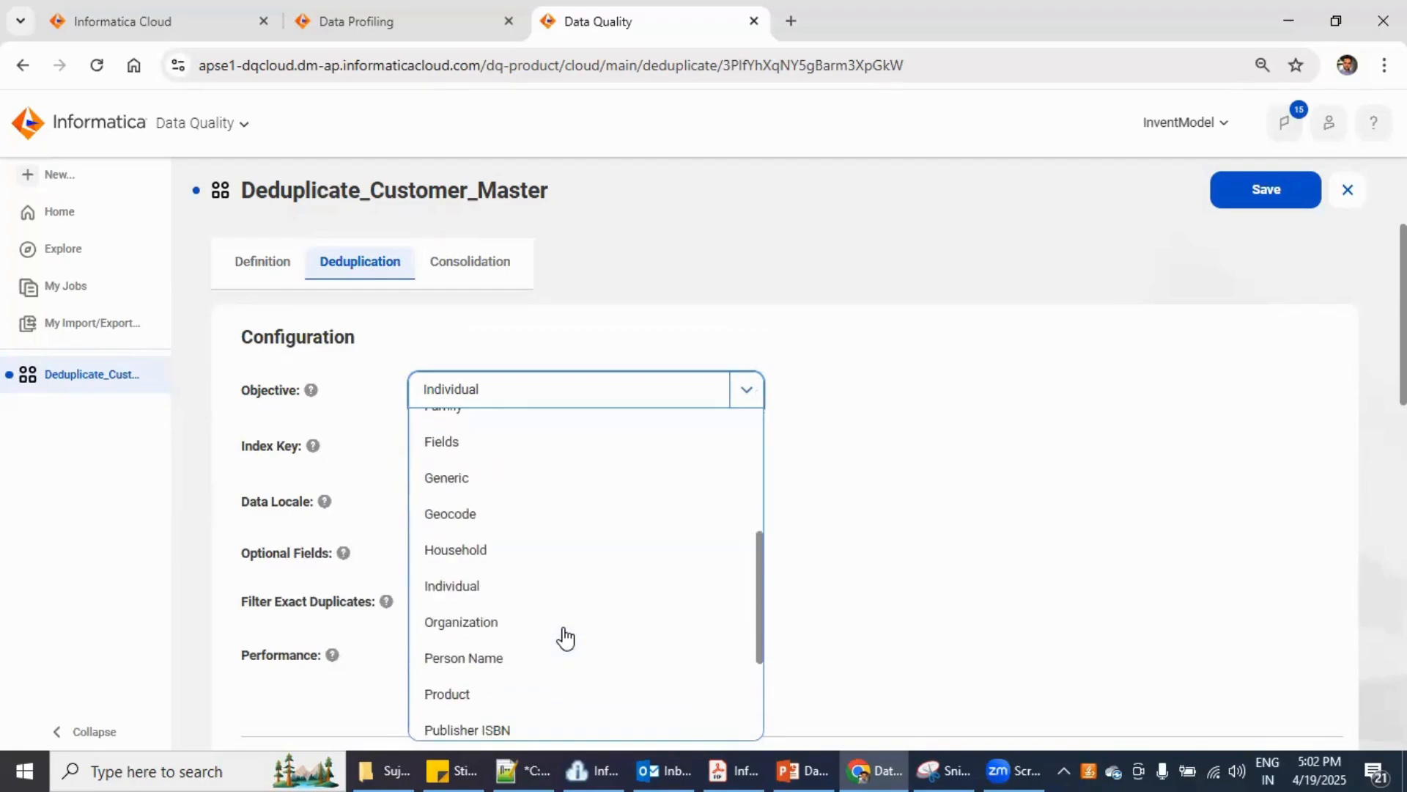
key(Return)
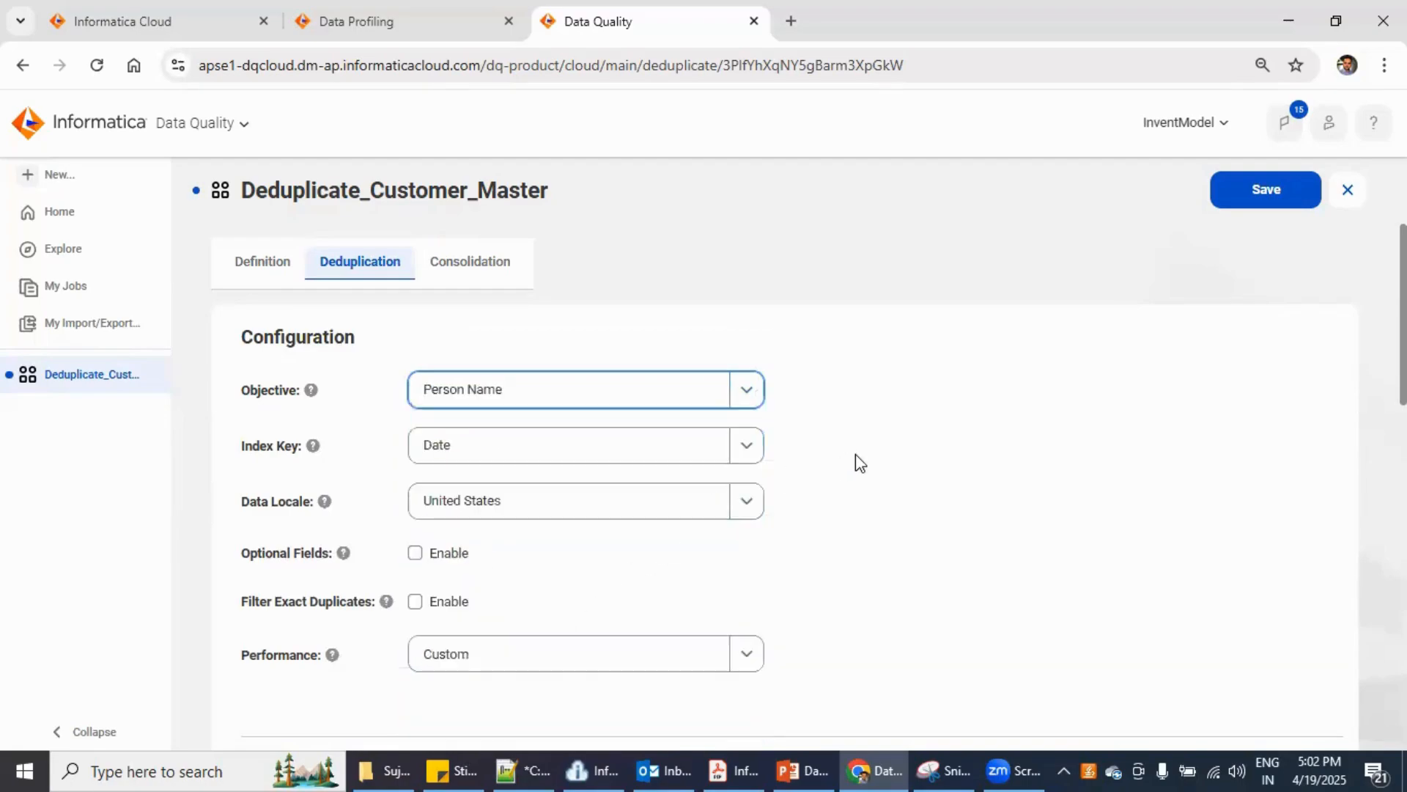
scroll(807, 622, down, 3)
scroll(484, 703, down, 4)
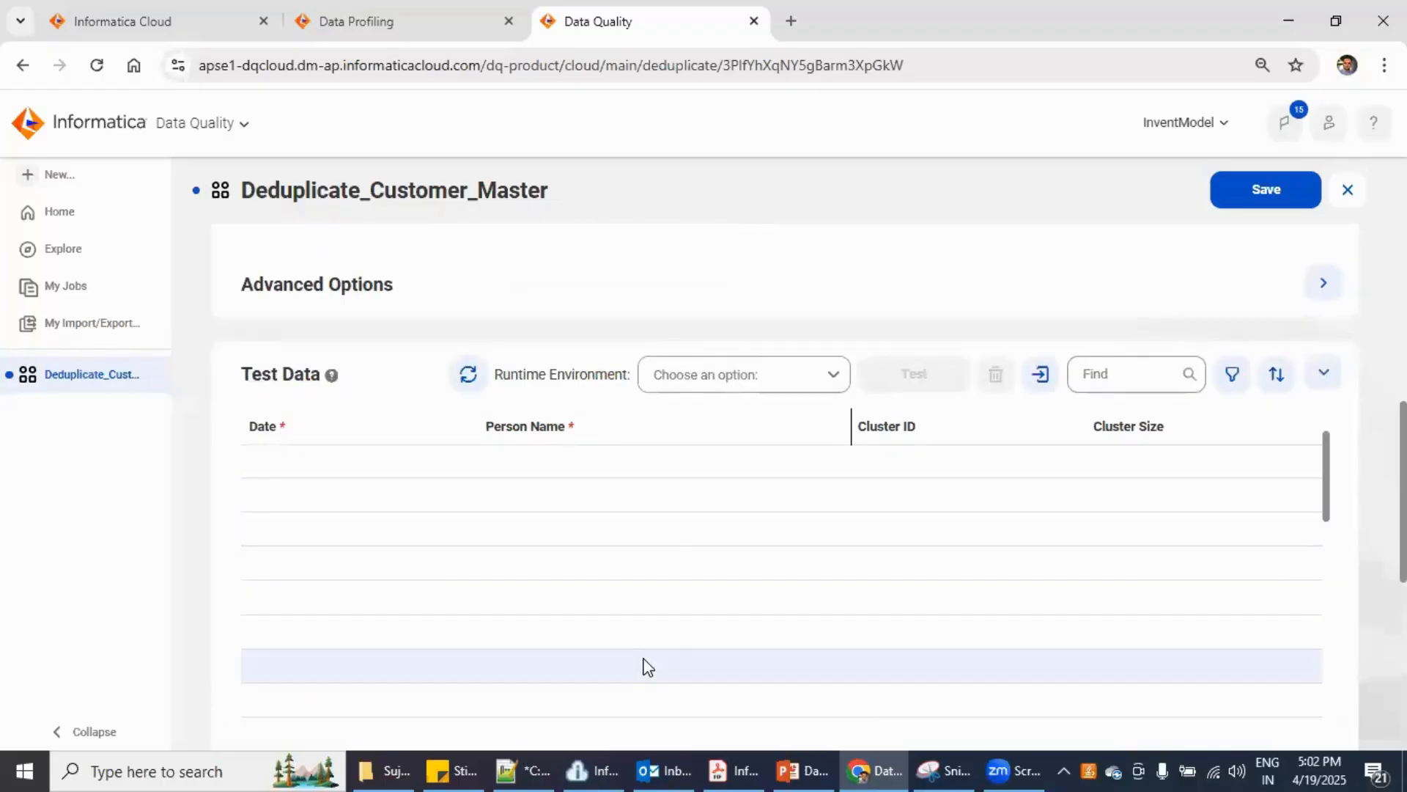
scroll(648, 667, up, 1)
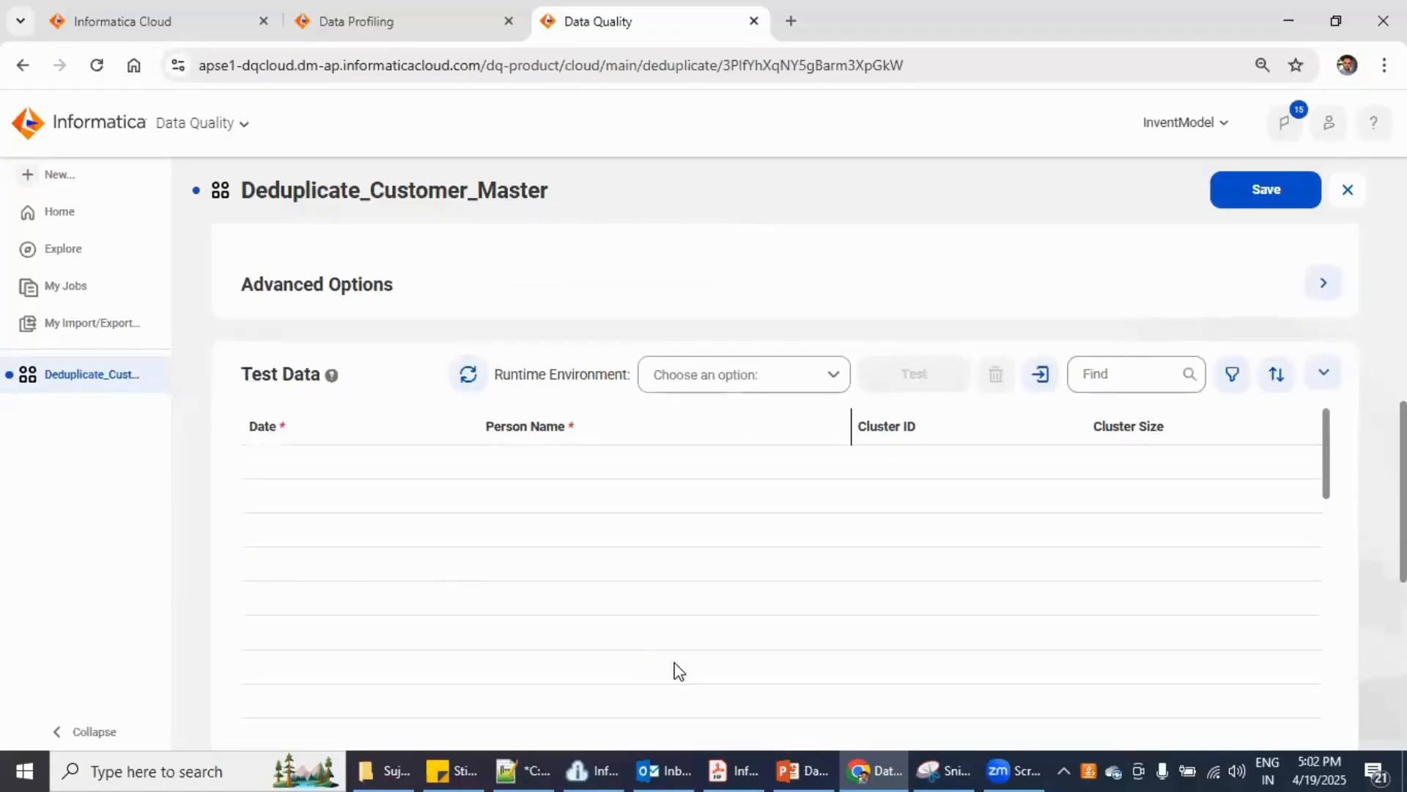
scroll(785, 616, up, 7)
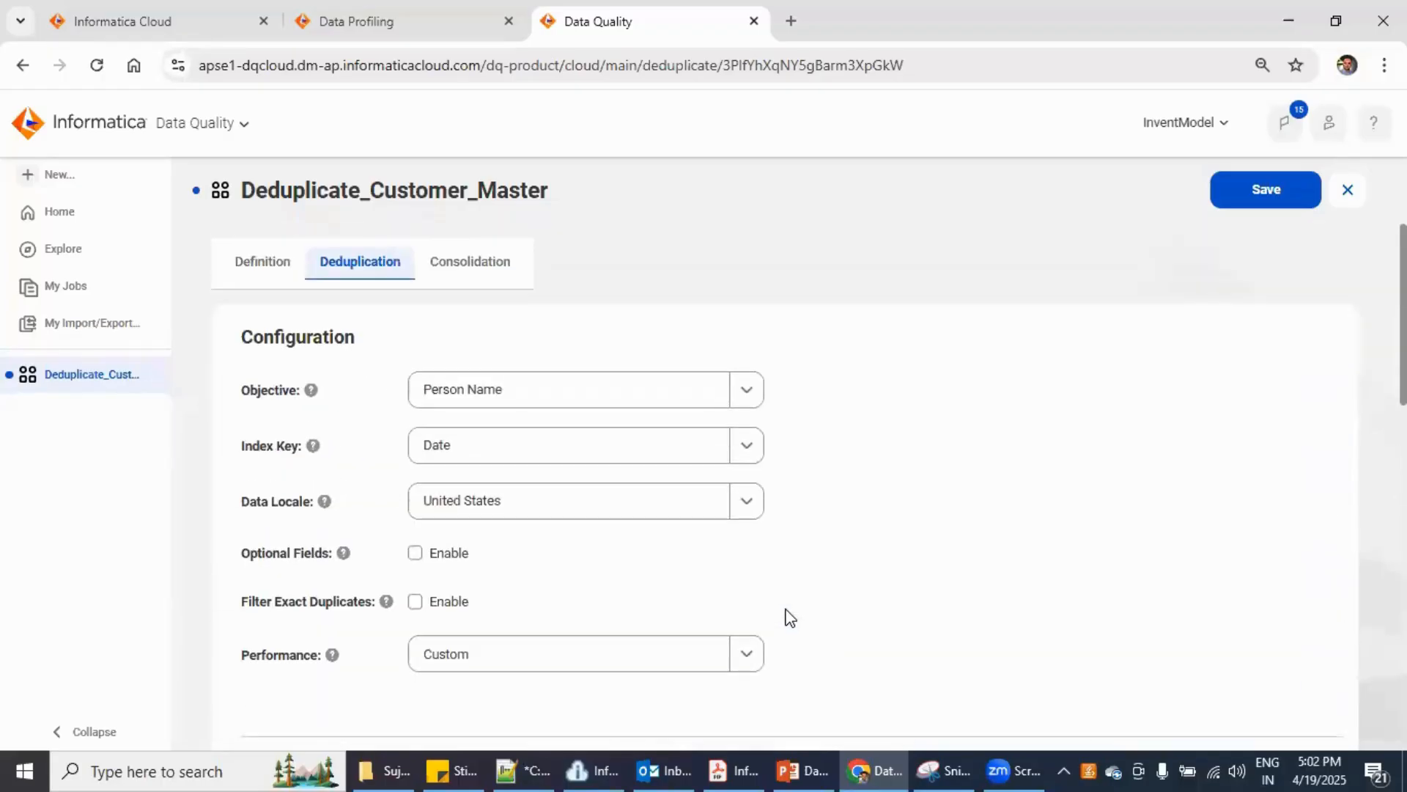
click(747, 398)
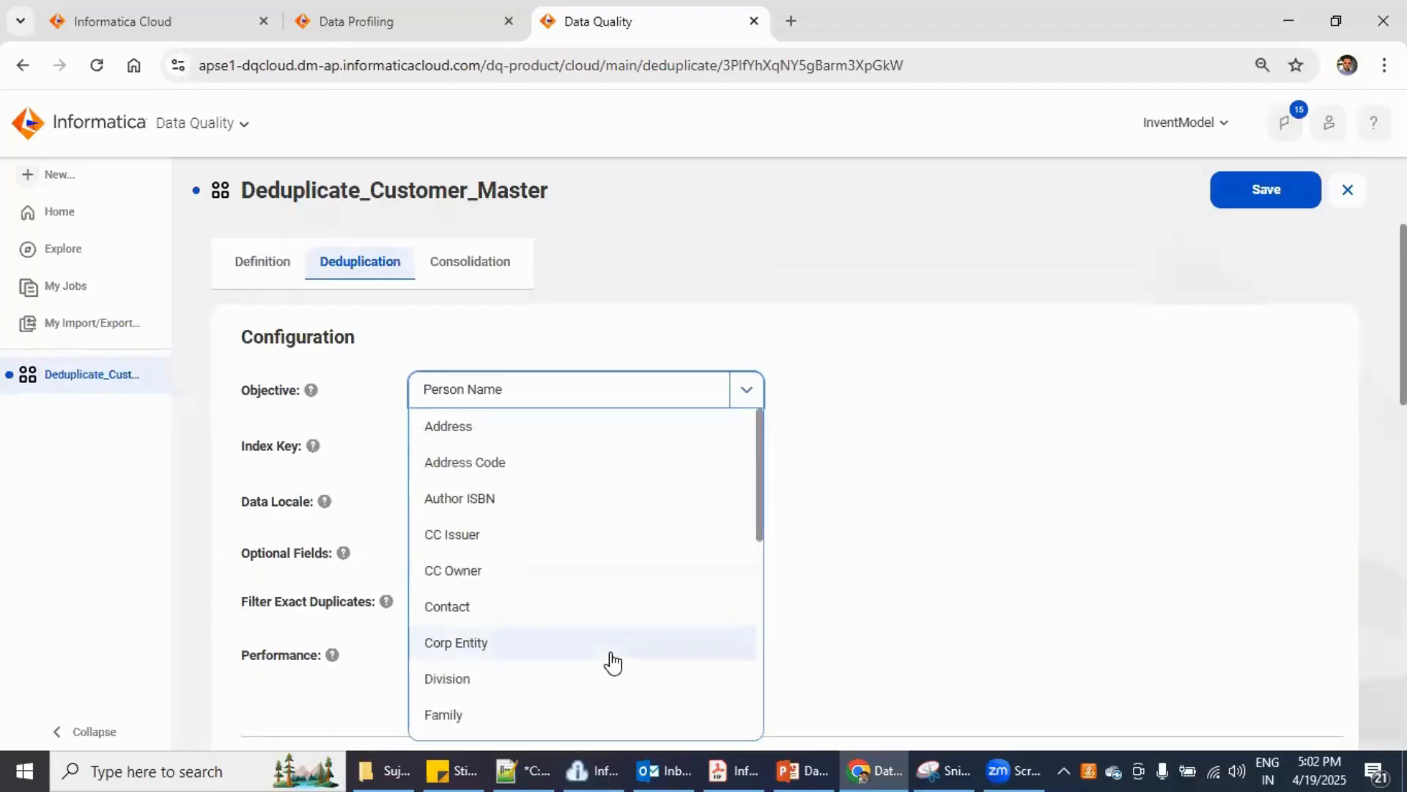
- Set objective to Family and performance to Fast and less specific, then review the Test Data grid
click(560, 714)
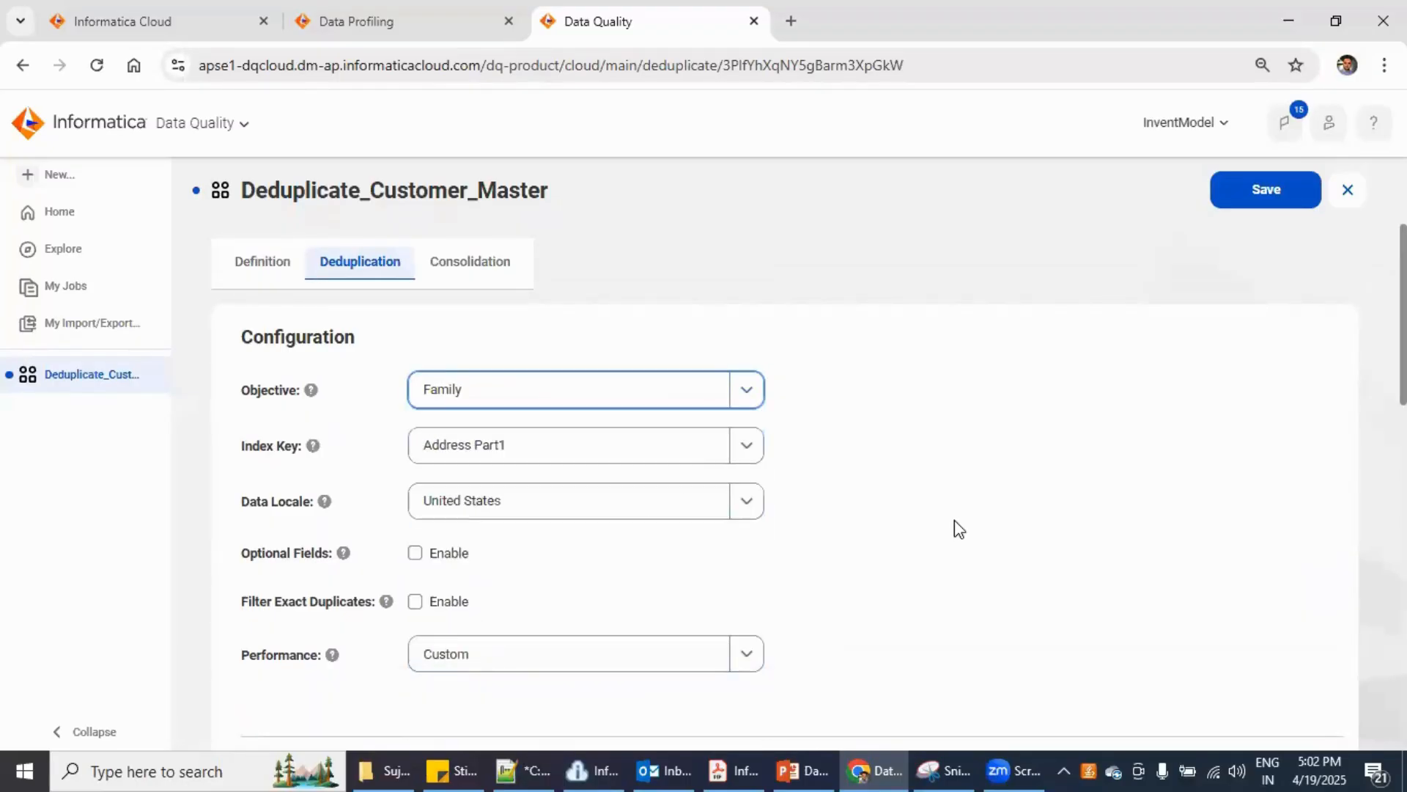
click(740, 660)
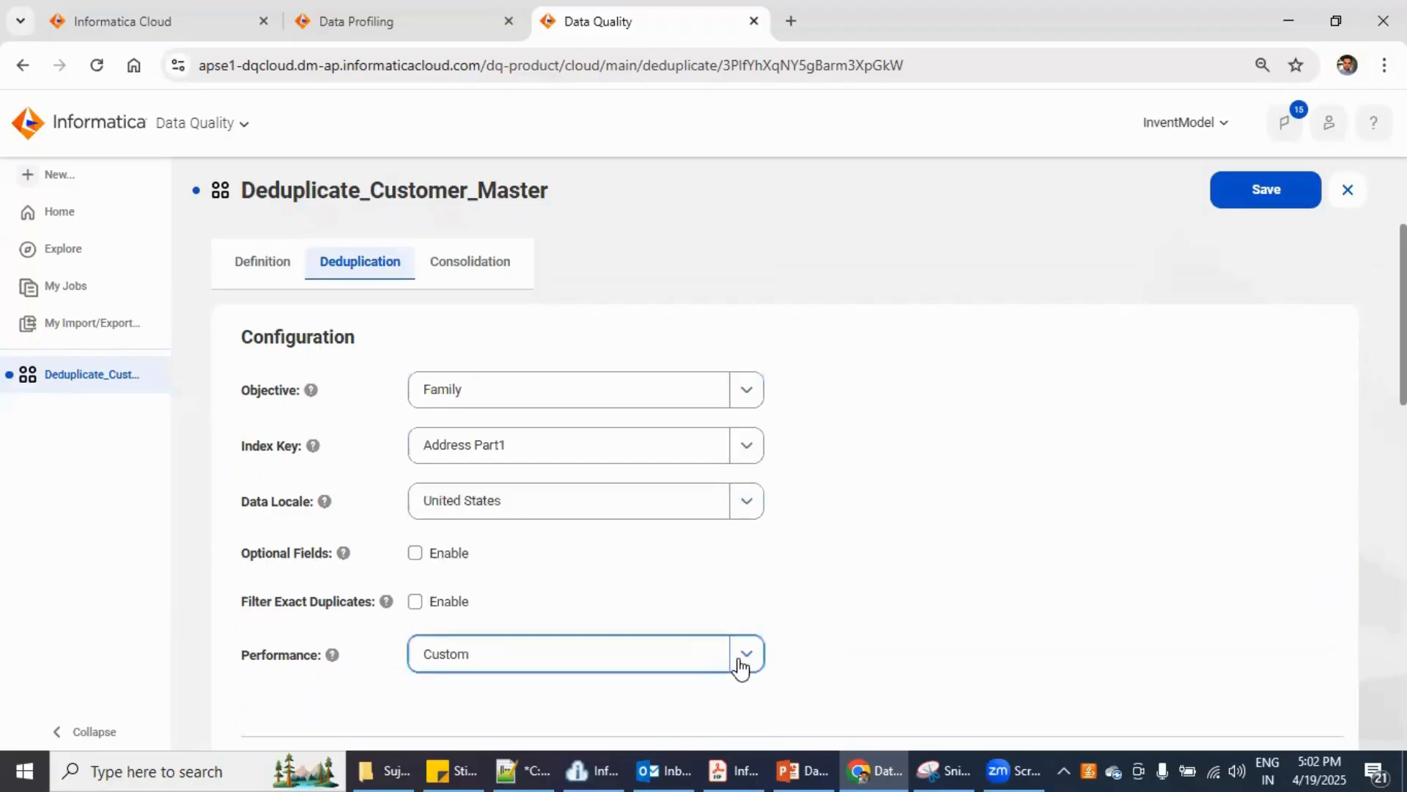
click(715, 651)
click(594, 548)
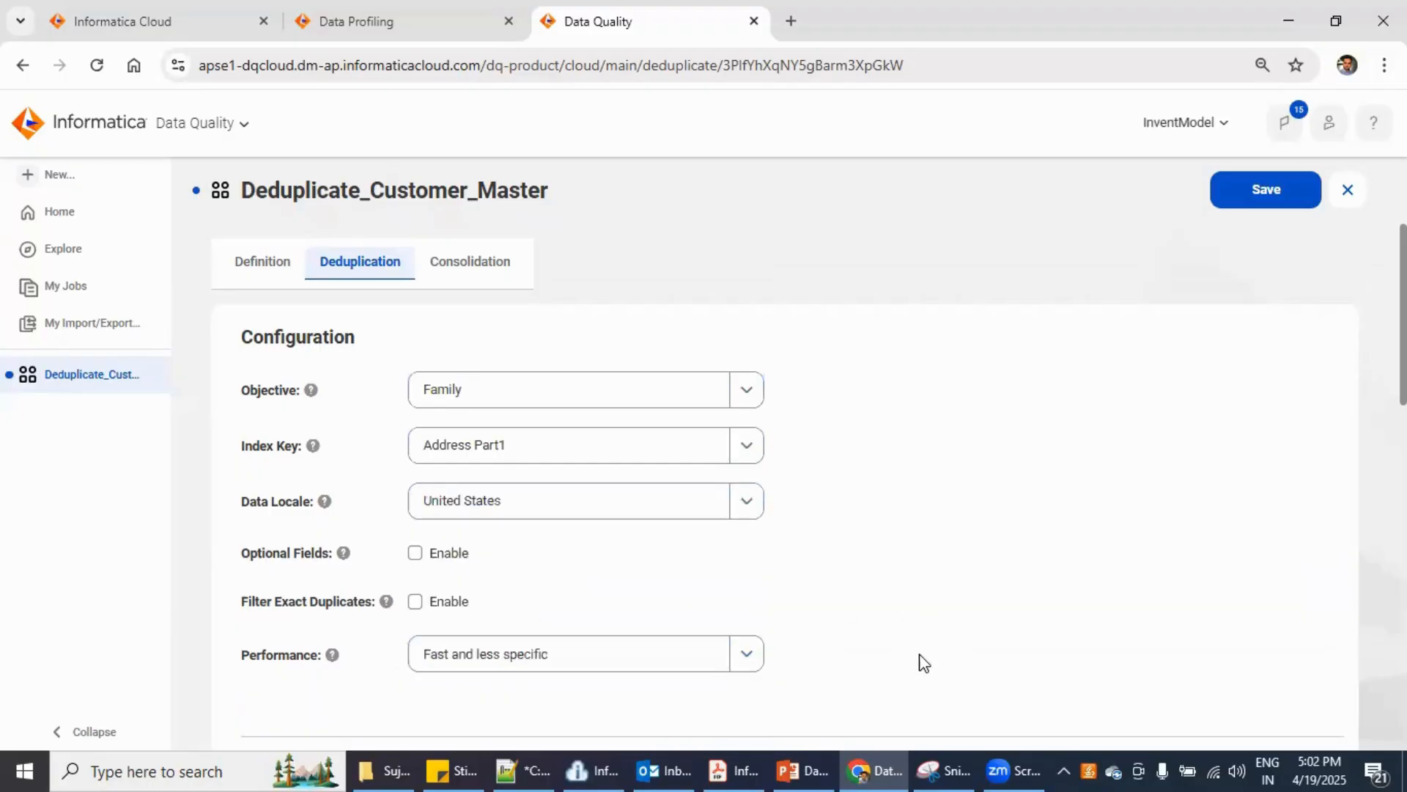
scroll(922, 662, down, 5)
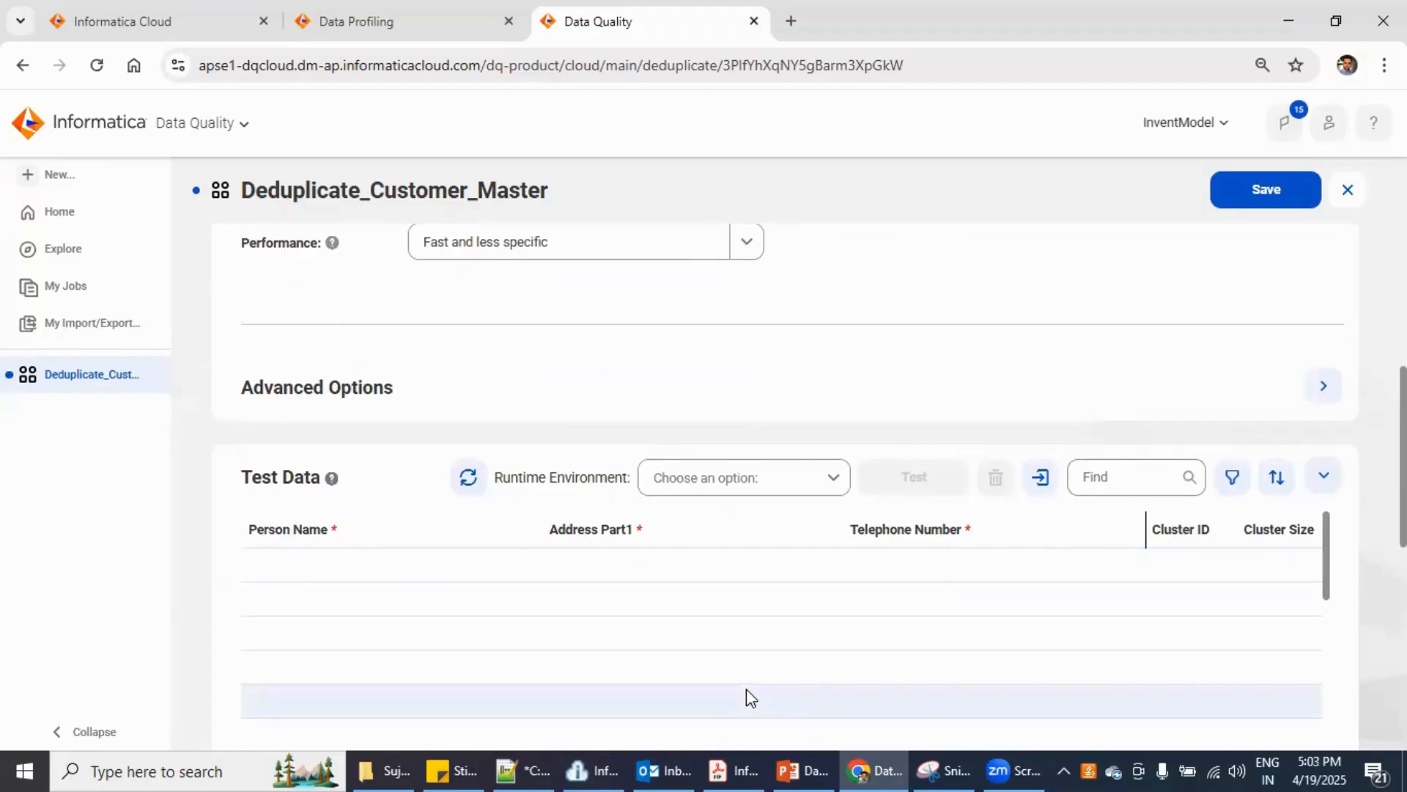
scroll(746, 688, up, 4)
scroll(746, 688, down, 4)
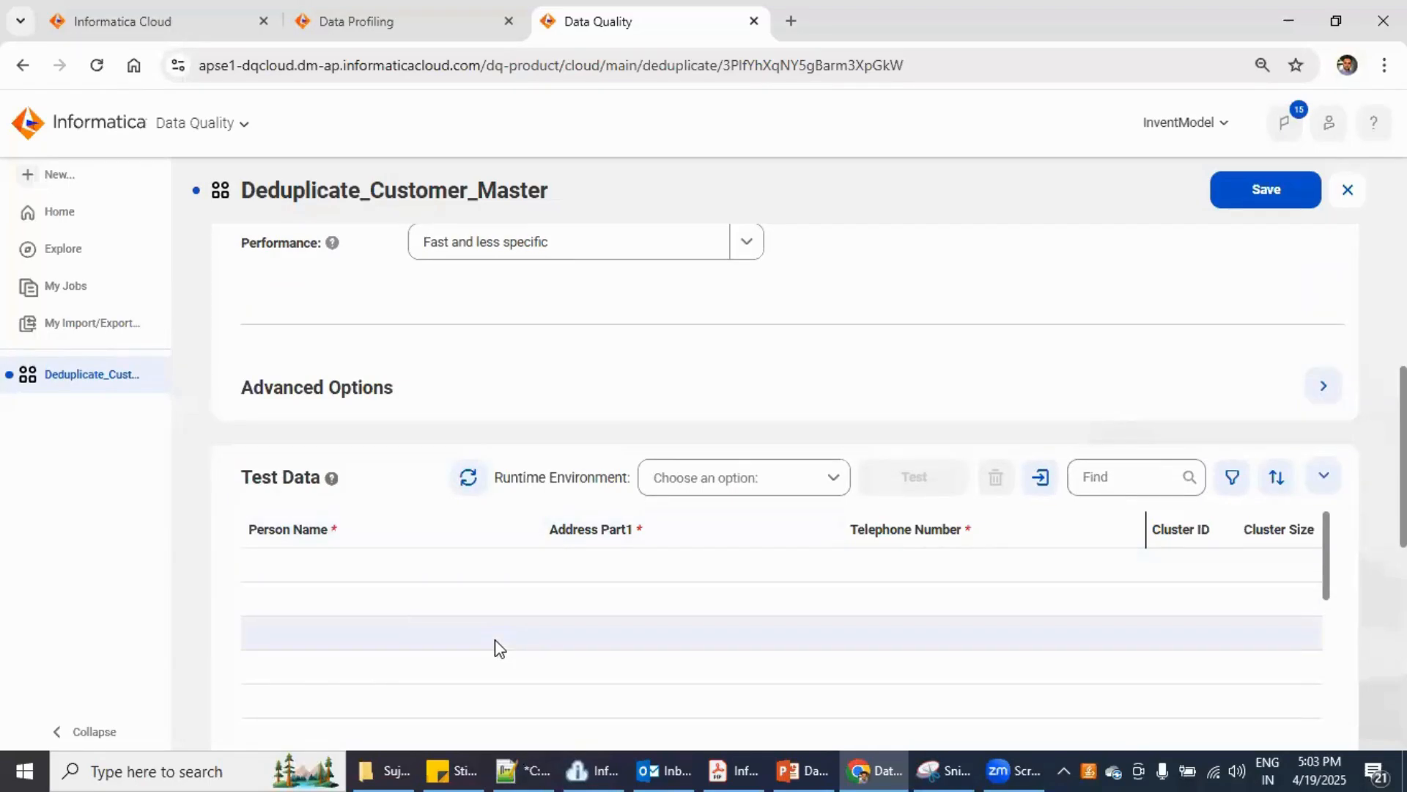
scroll(497, 645, up, 5)
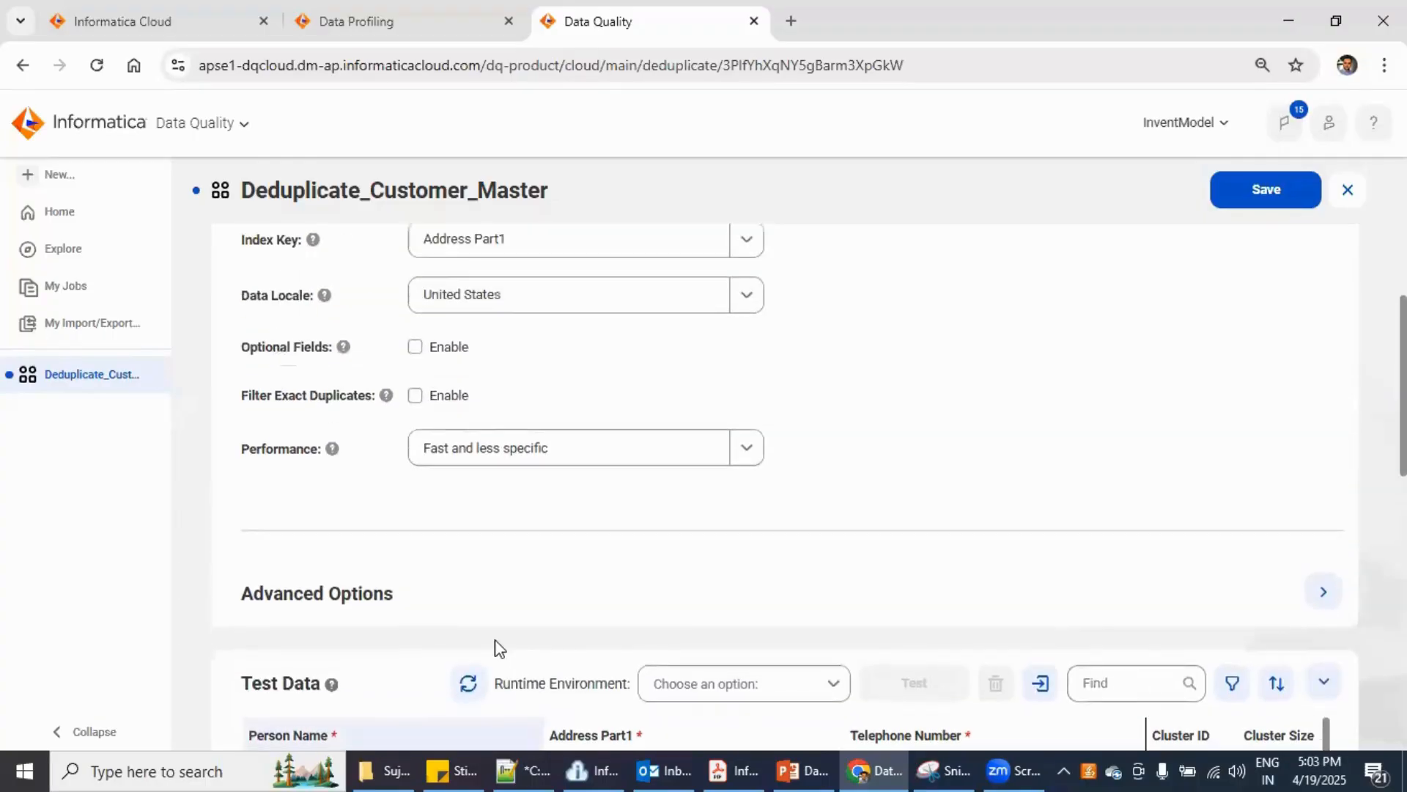
scroll(497, 648, up, 1)
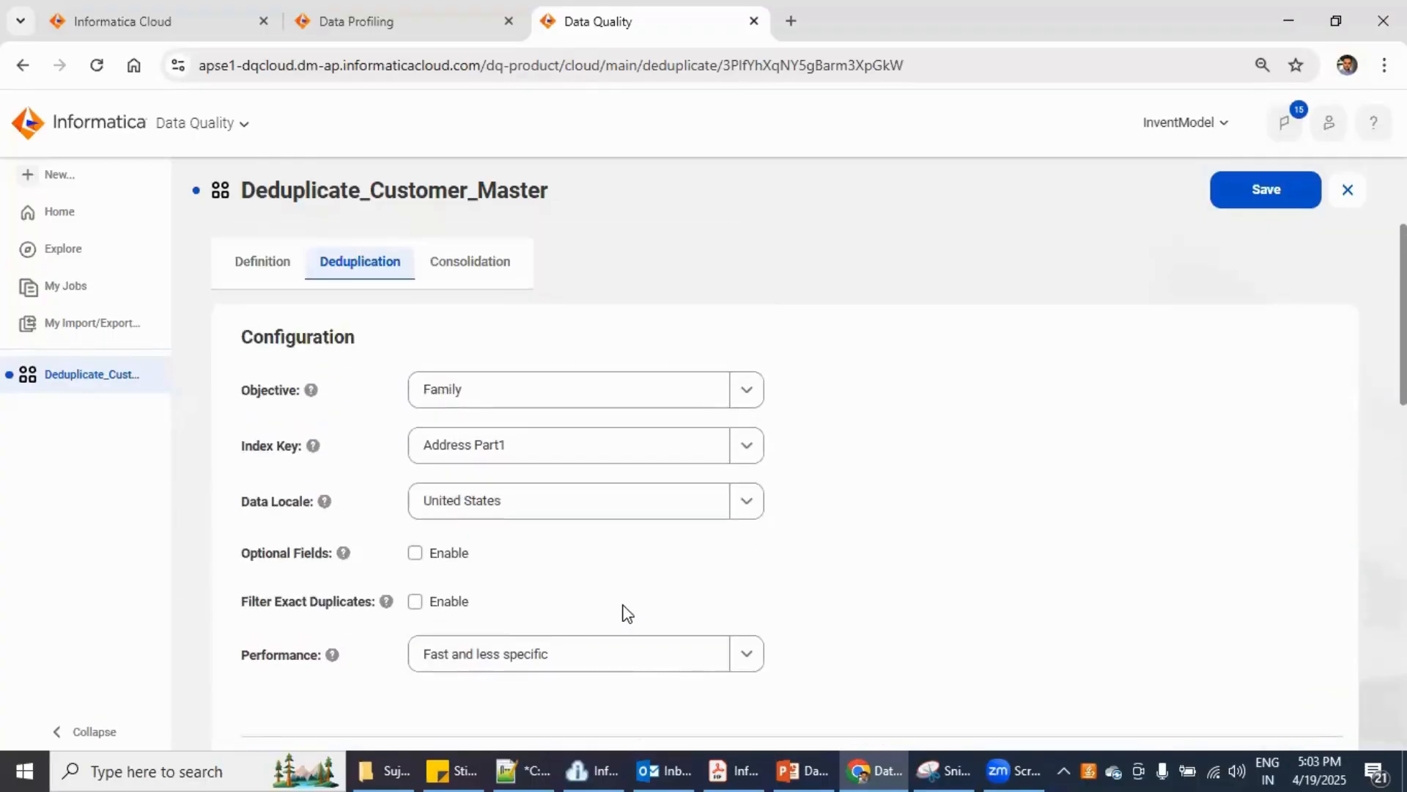
- Try Organization as the deduplication objective
click(749, 397)
scroll(590, 683, down, 3)
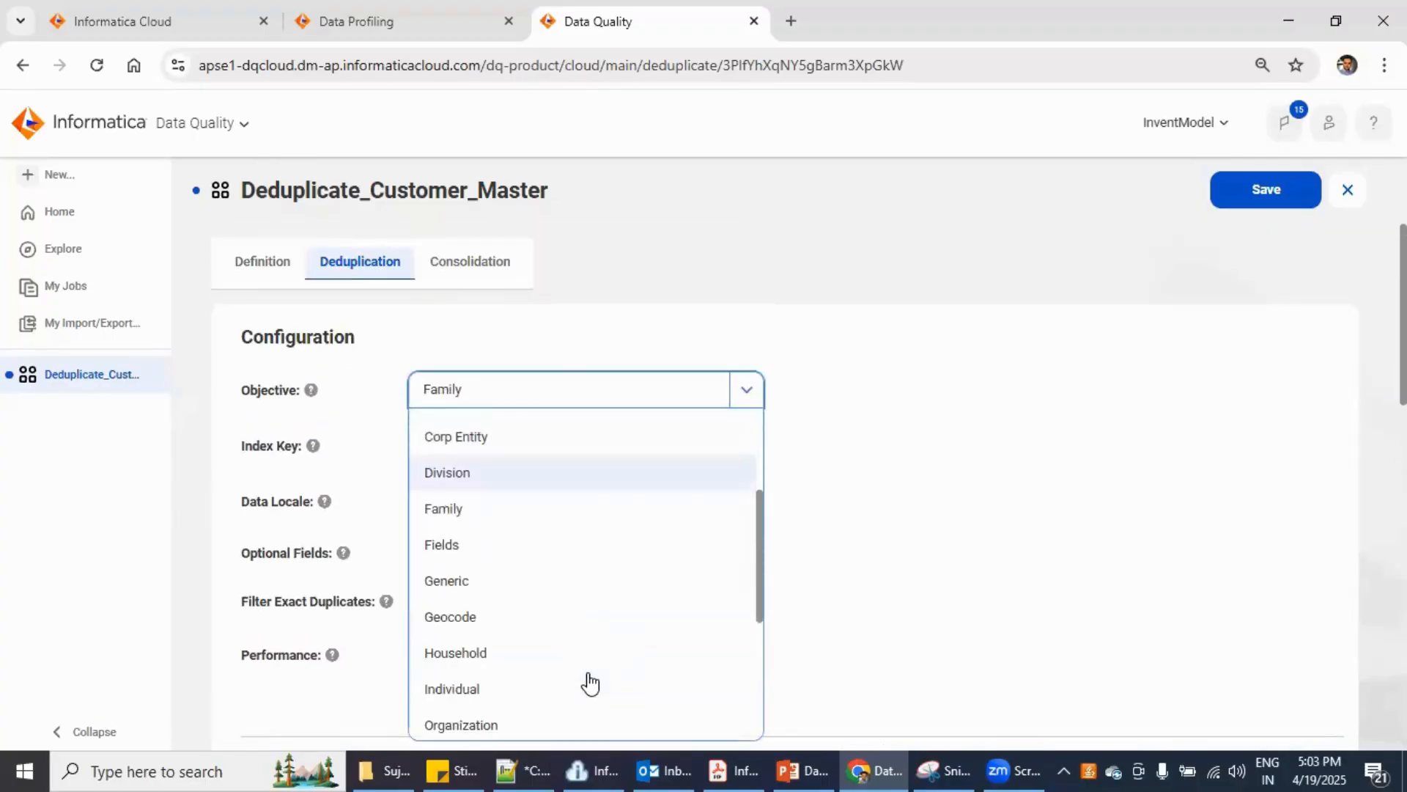
scroll(590, 683, down, 2)
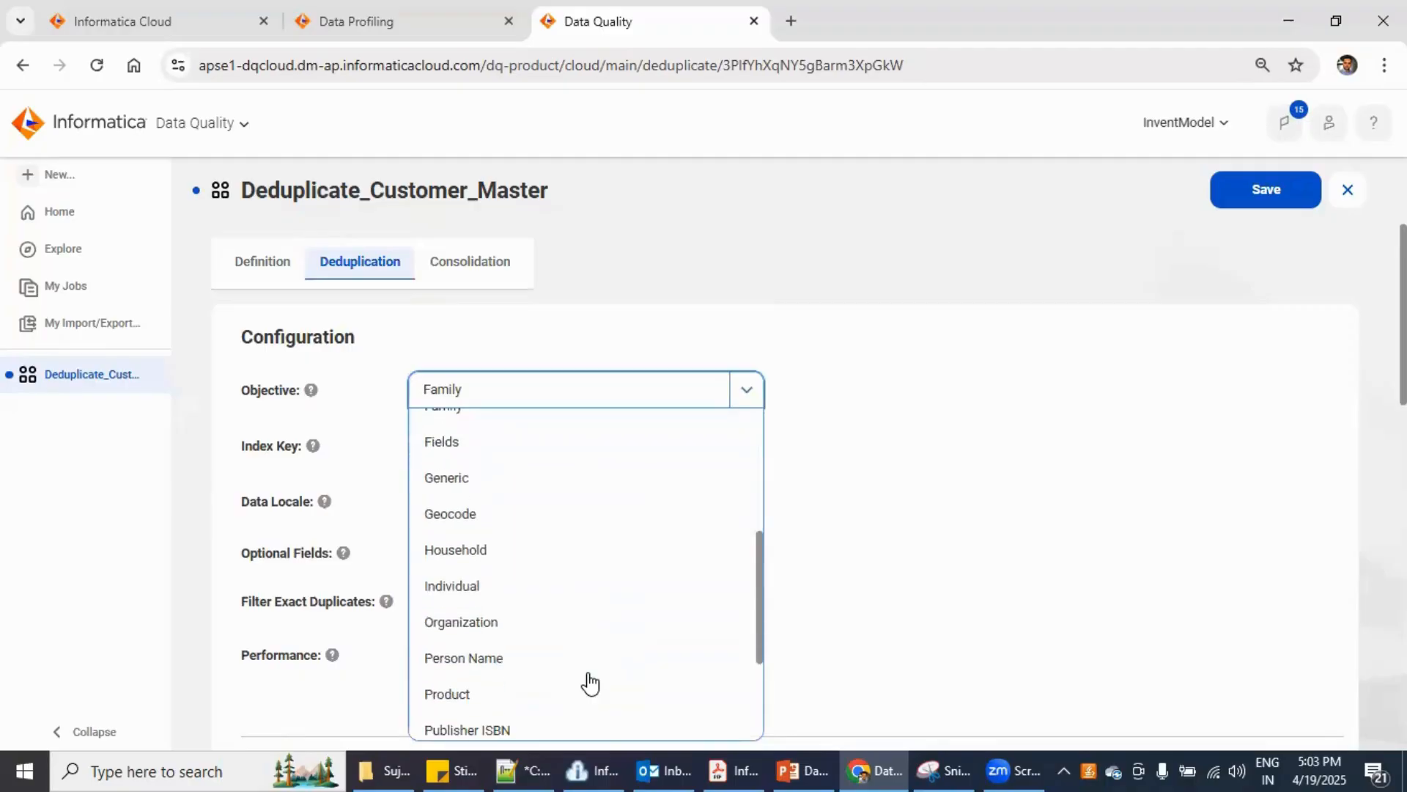
click(658, 618)
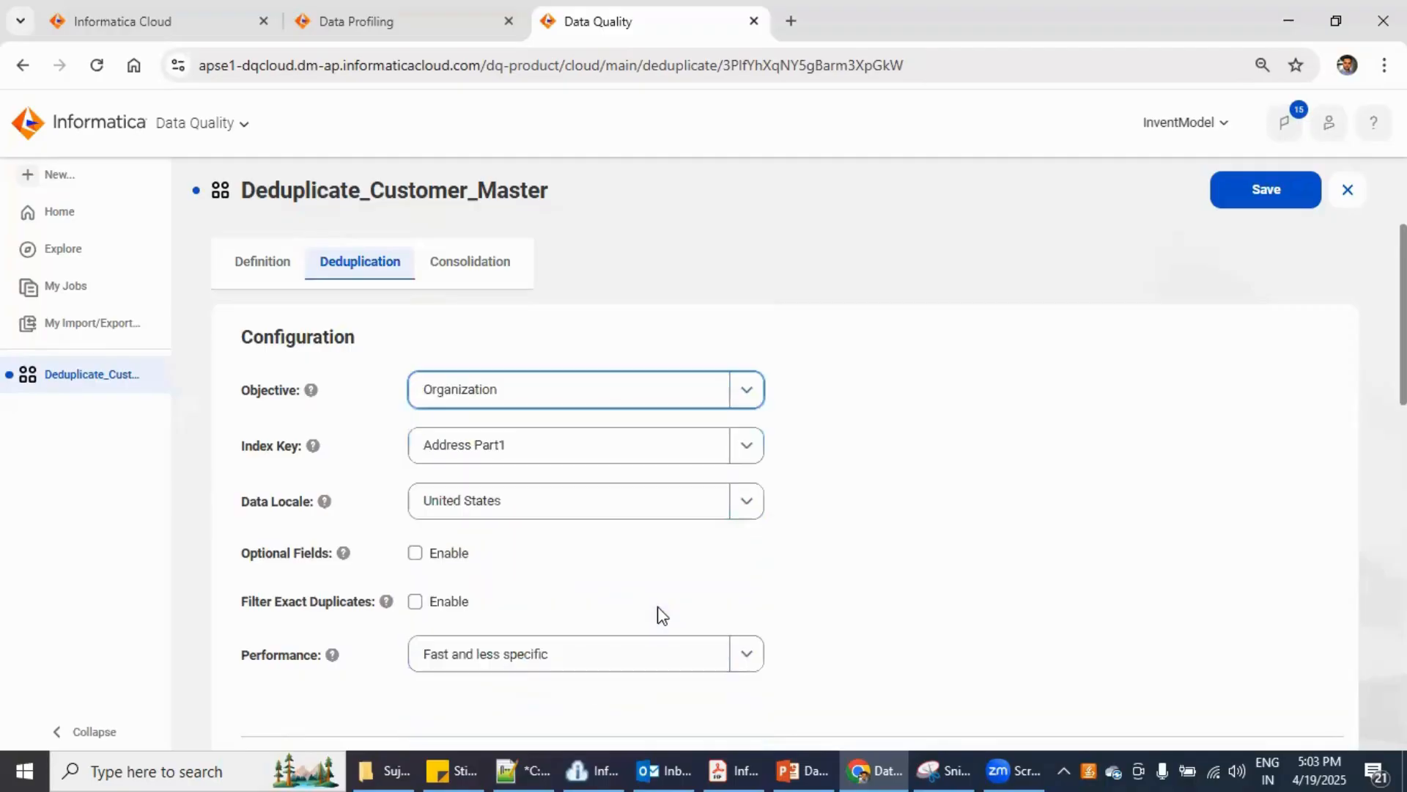
click(858, 591)
scroll(568, 670, down, 4)
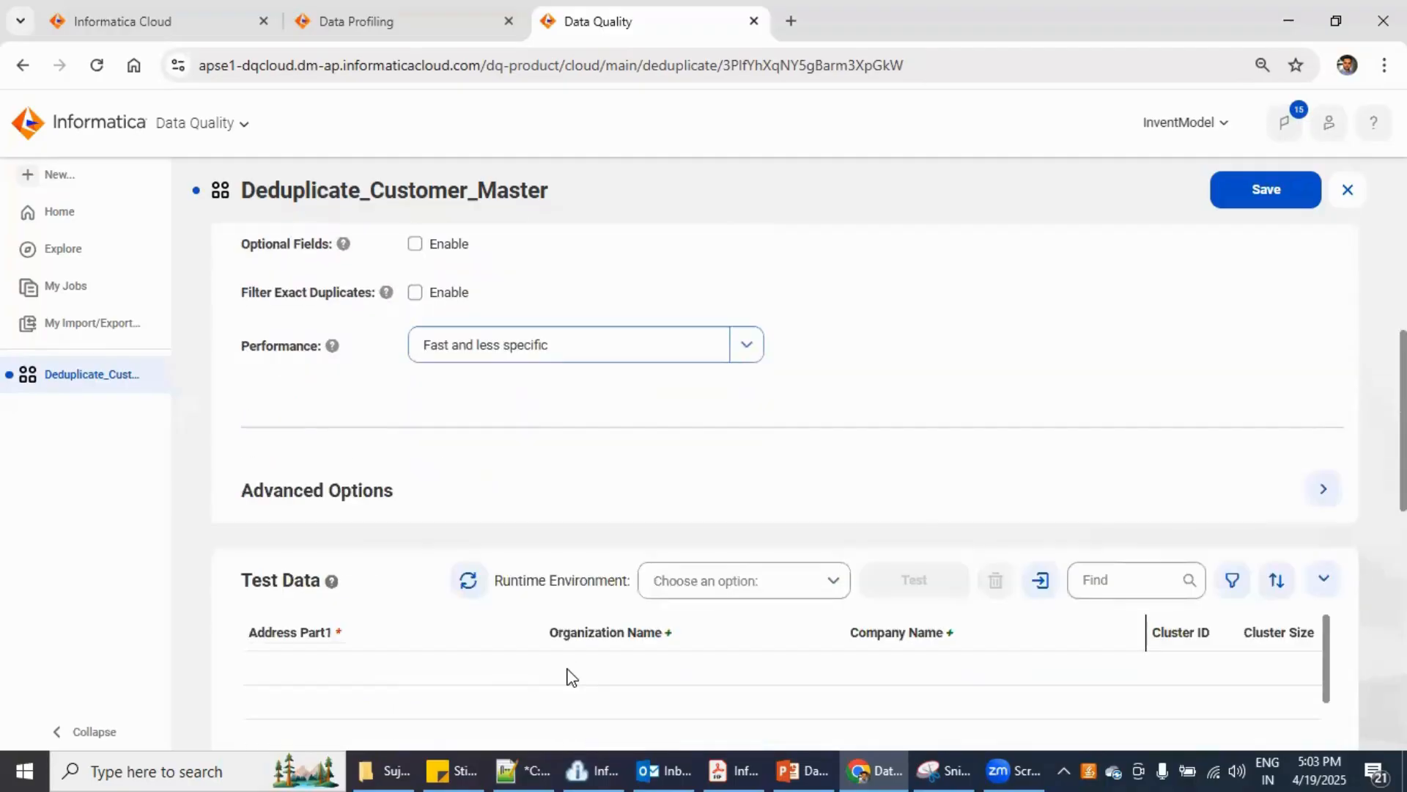
scroll(557, 673, up, 1)
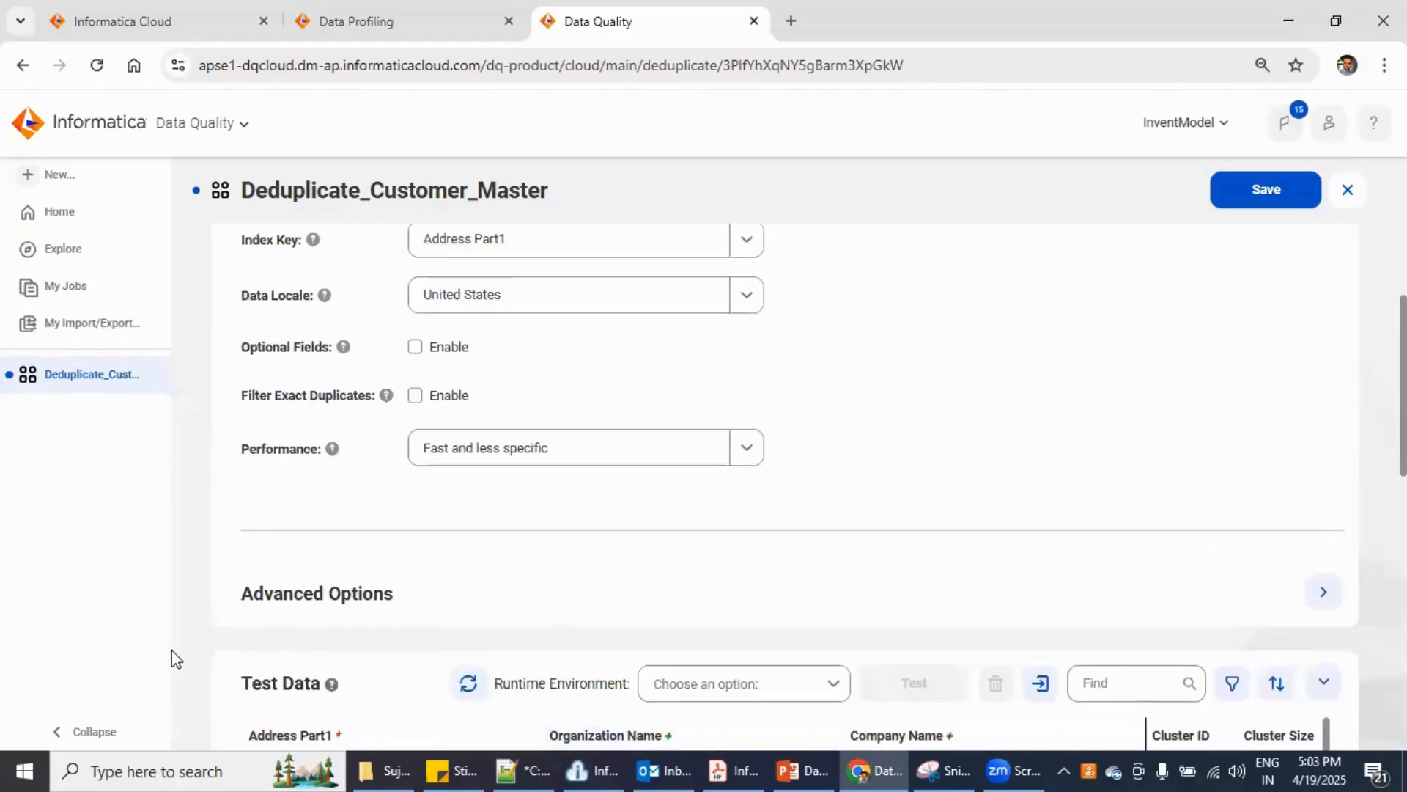
scroll(172, 660, down, 3)
scroll(361, 667, up, 4)
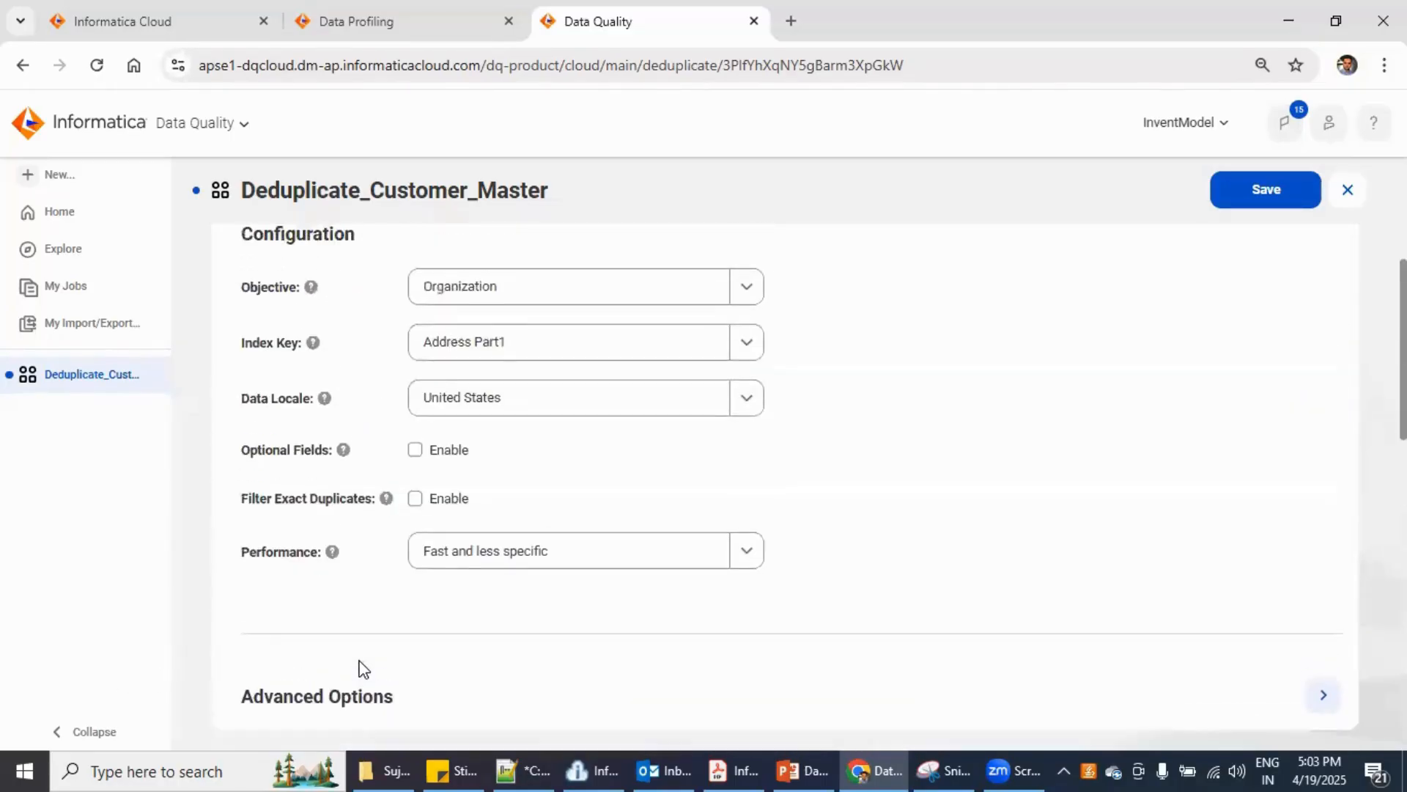
- Set the objective to Person Name, keeping Address Part1 as the index key
click(740, 391)
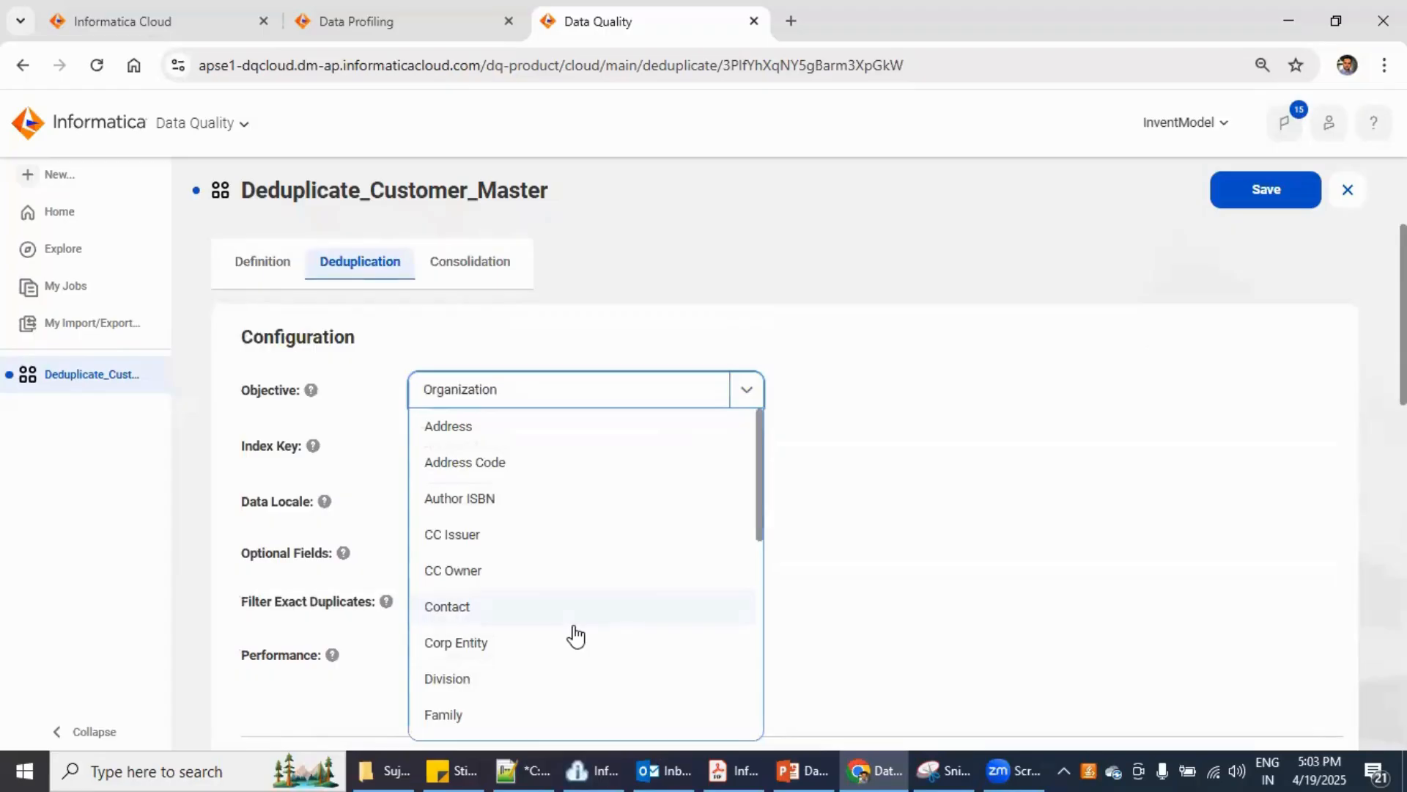
scroll(571, 645, down, 1)
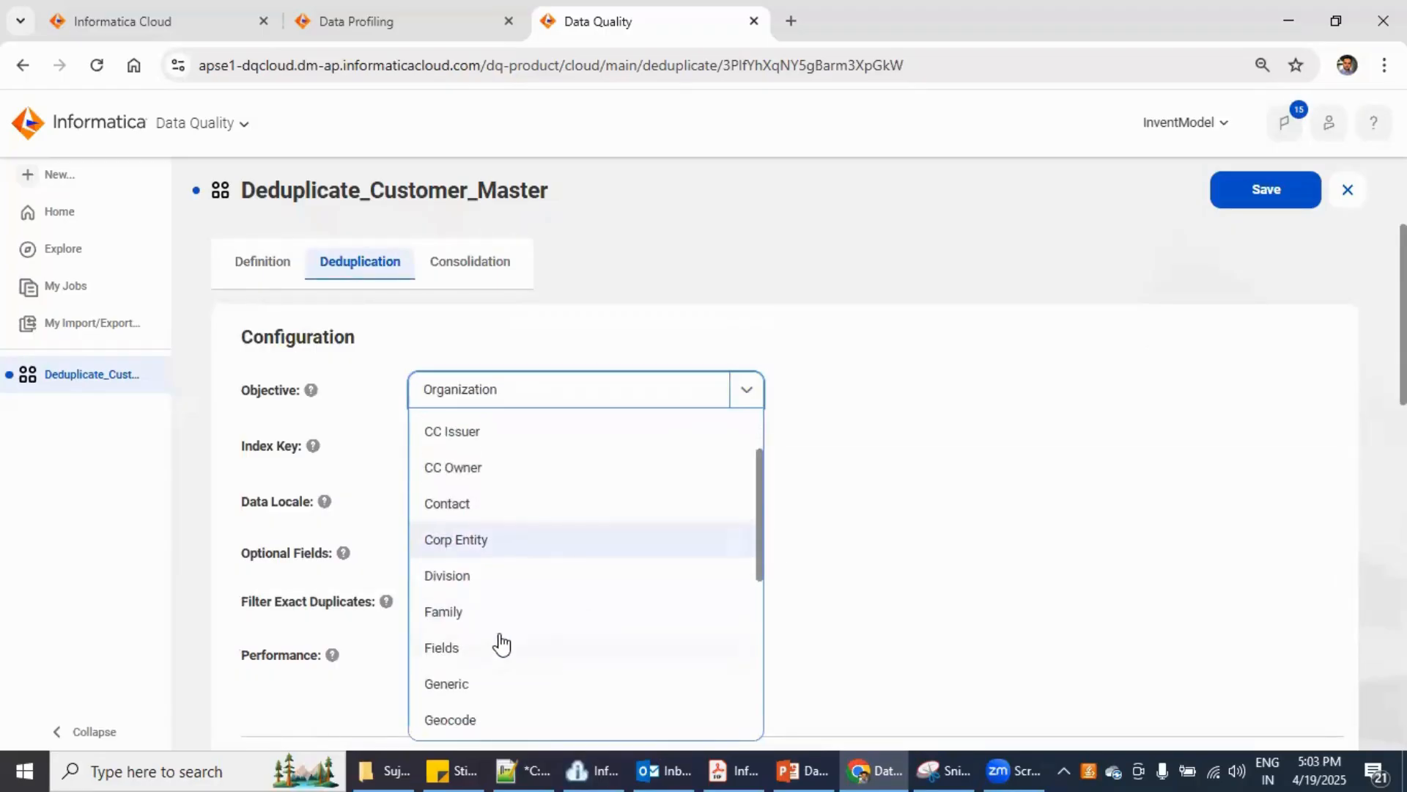
scroll(502, 663, down, 3)
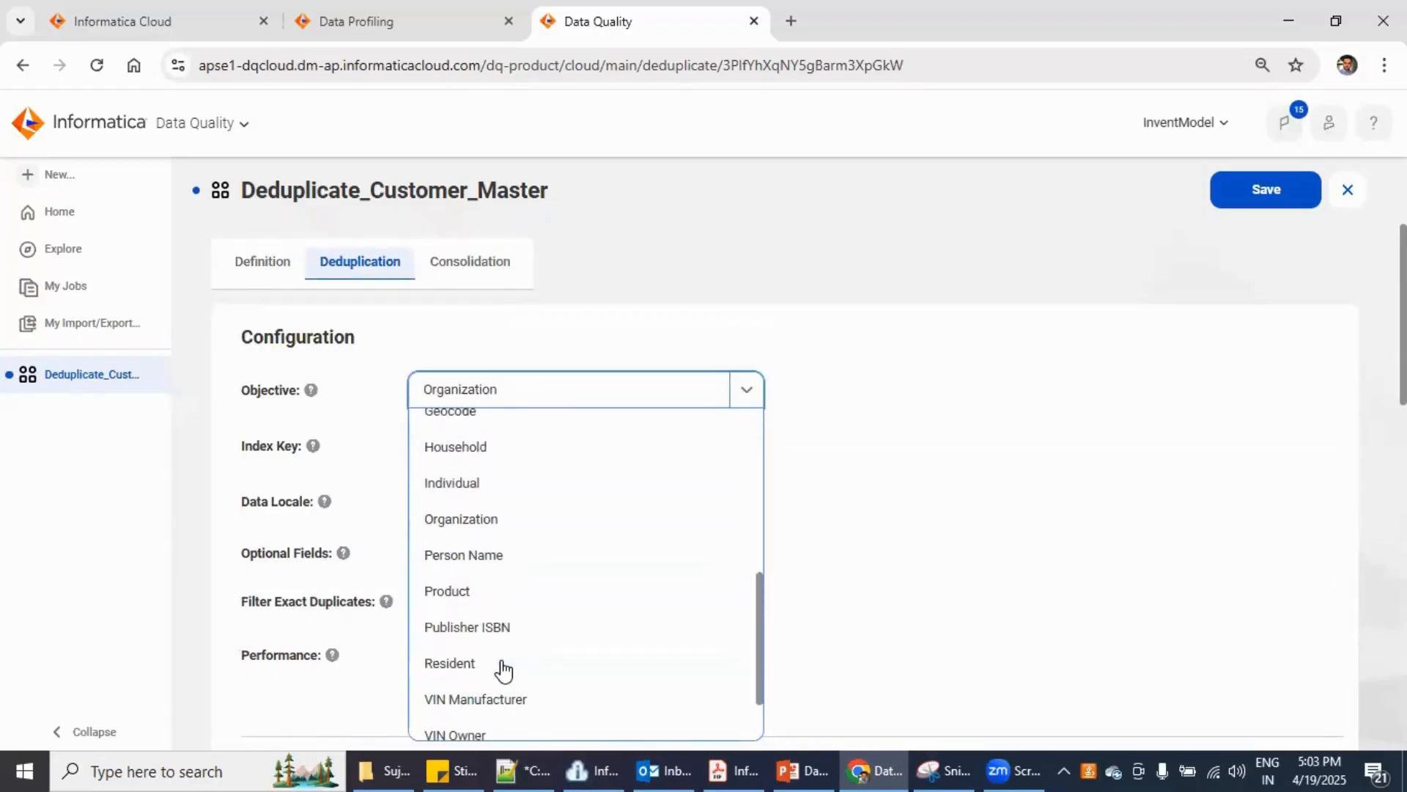
click(518, 563)
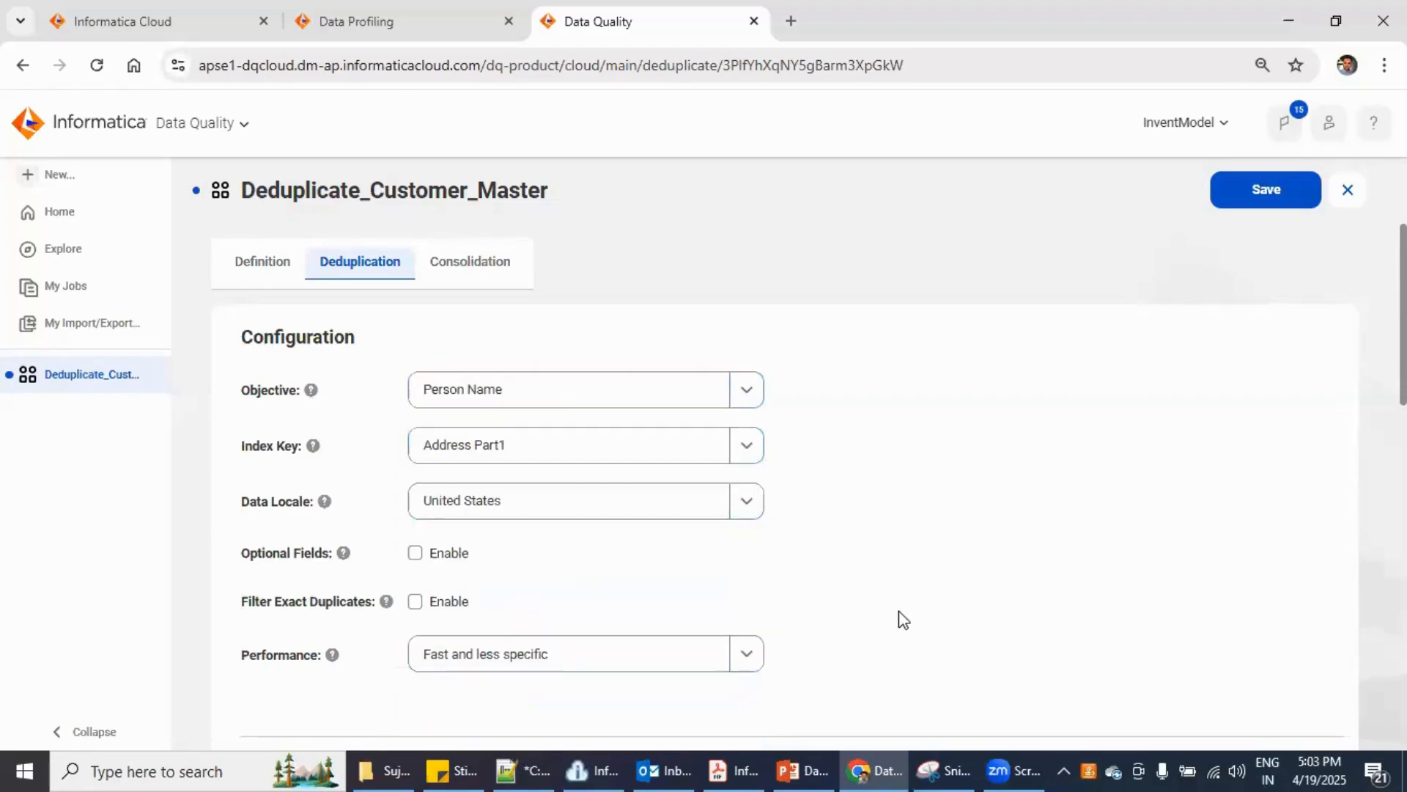
scroll(900, 619, down, 3)
scroll(850, 587, up, 5)
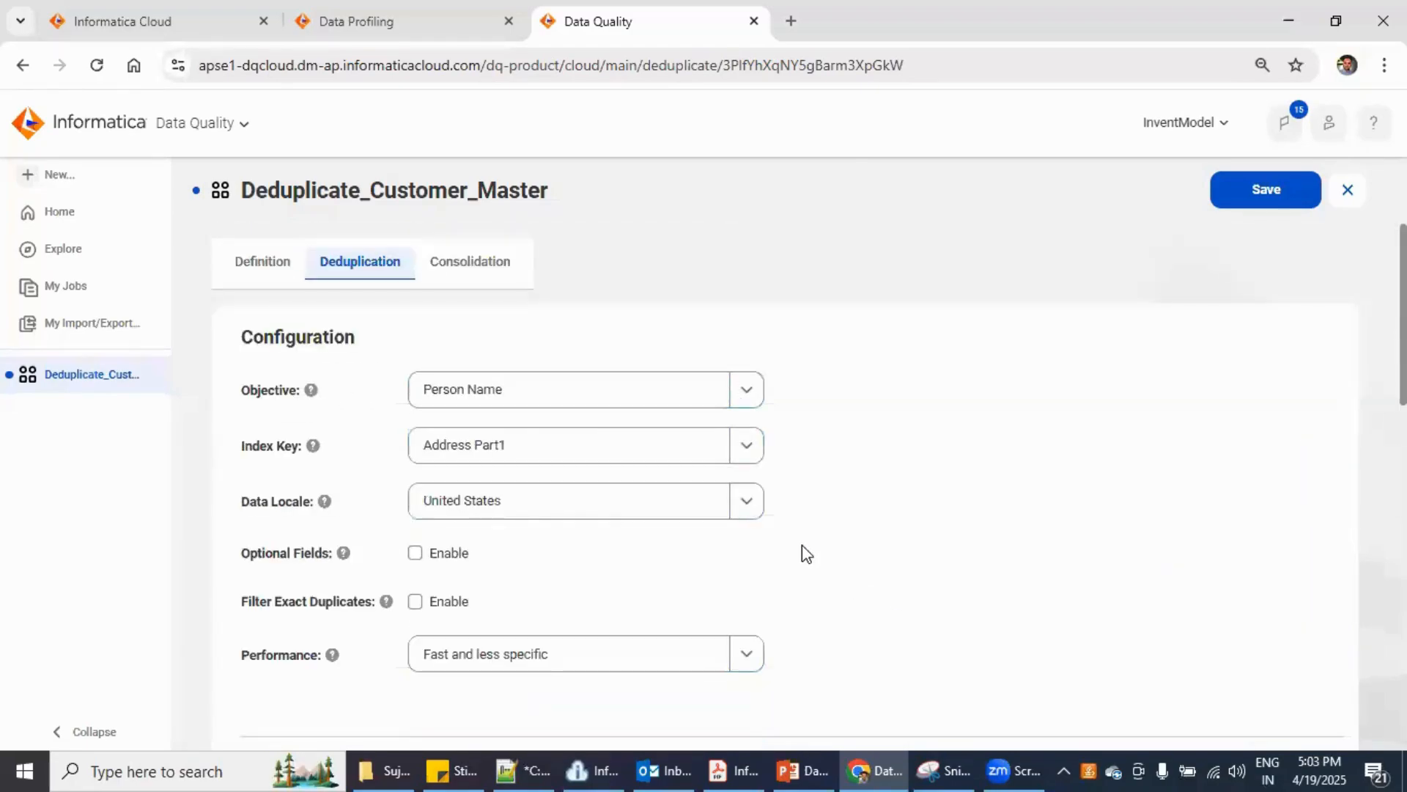
click(749, 439)
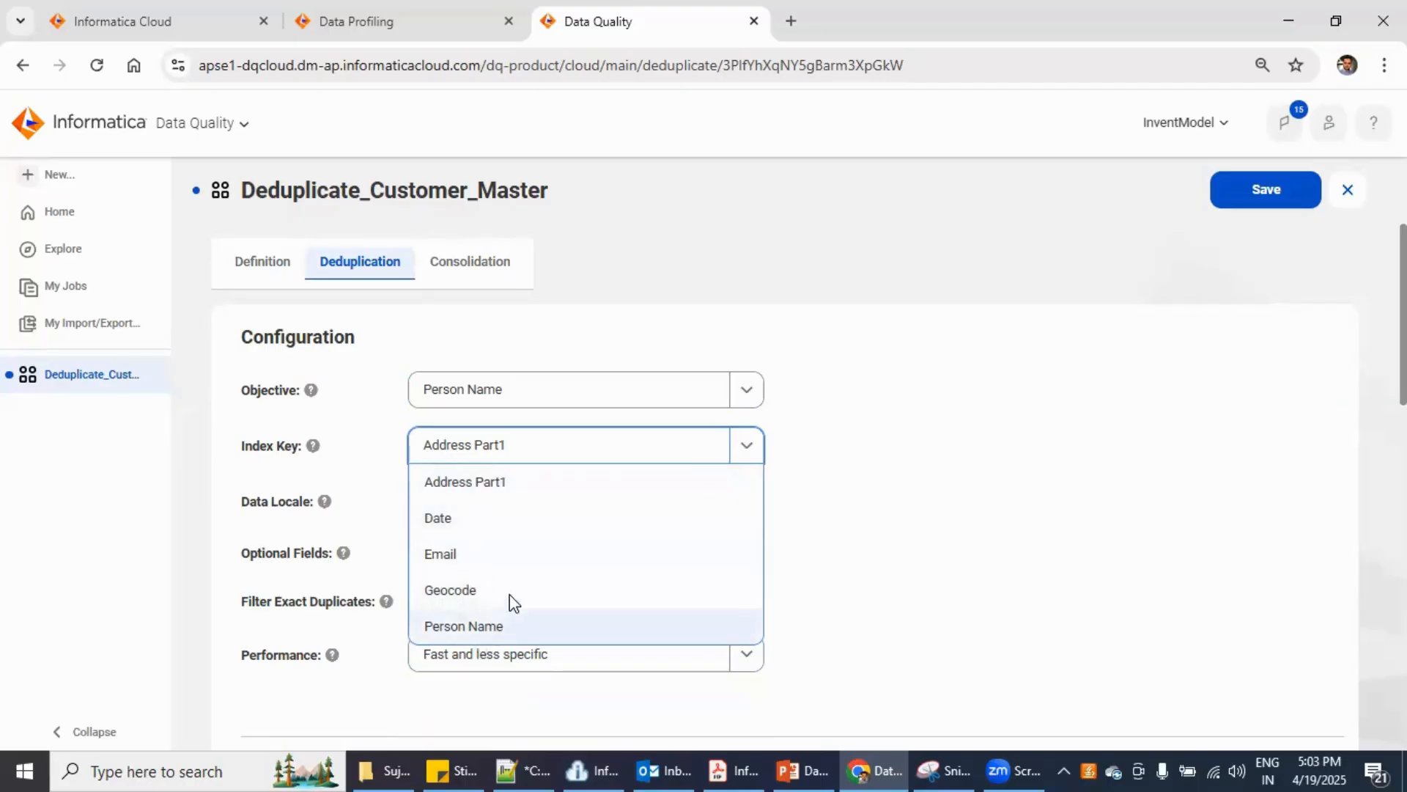
- Choose Person Name as the index key, keeping Fast and less specific performance
click(485, 625)
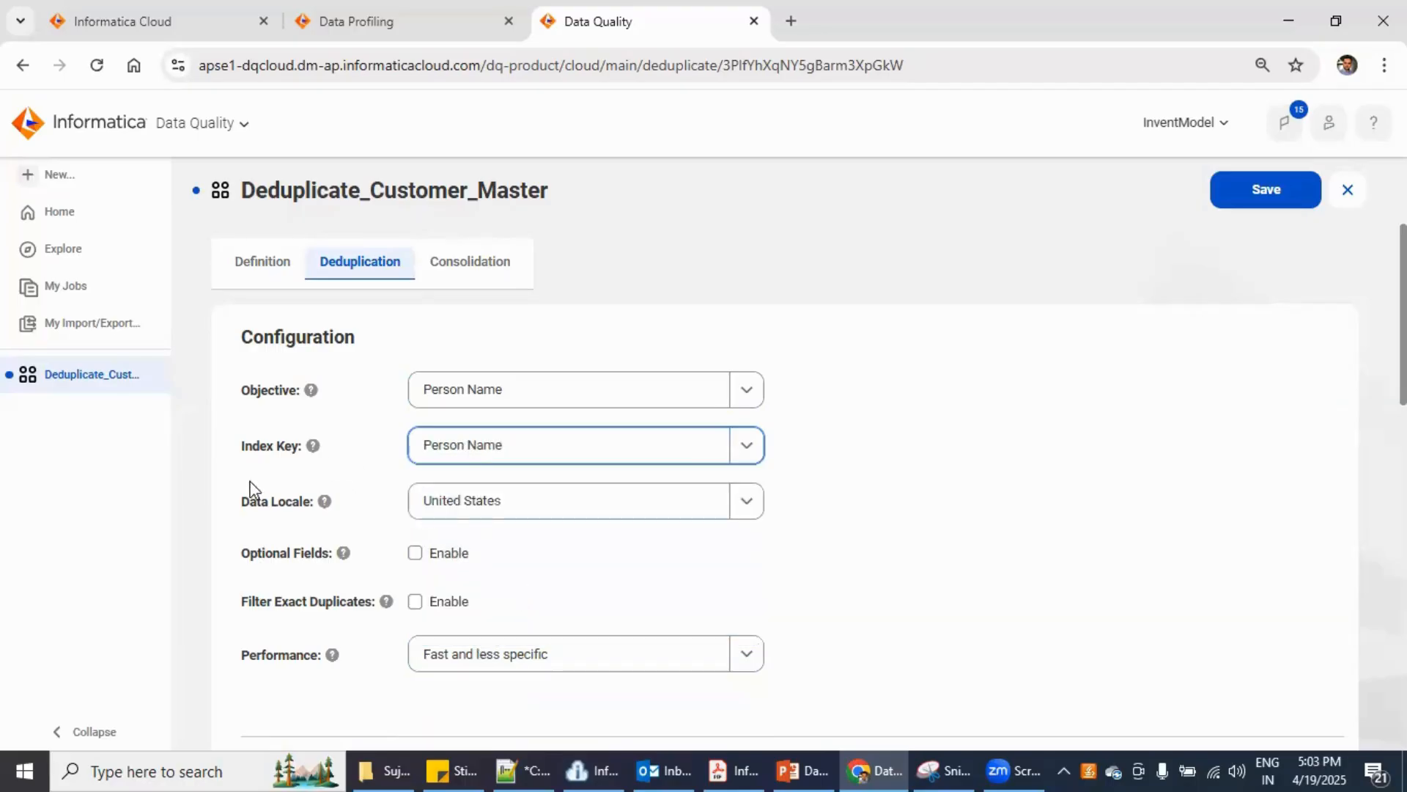
click(502, 440)
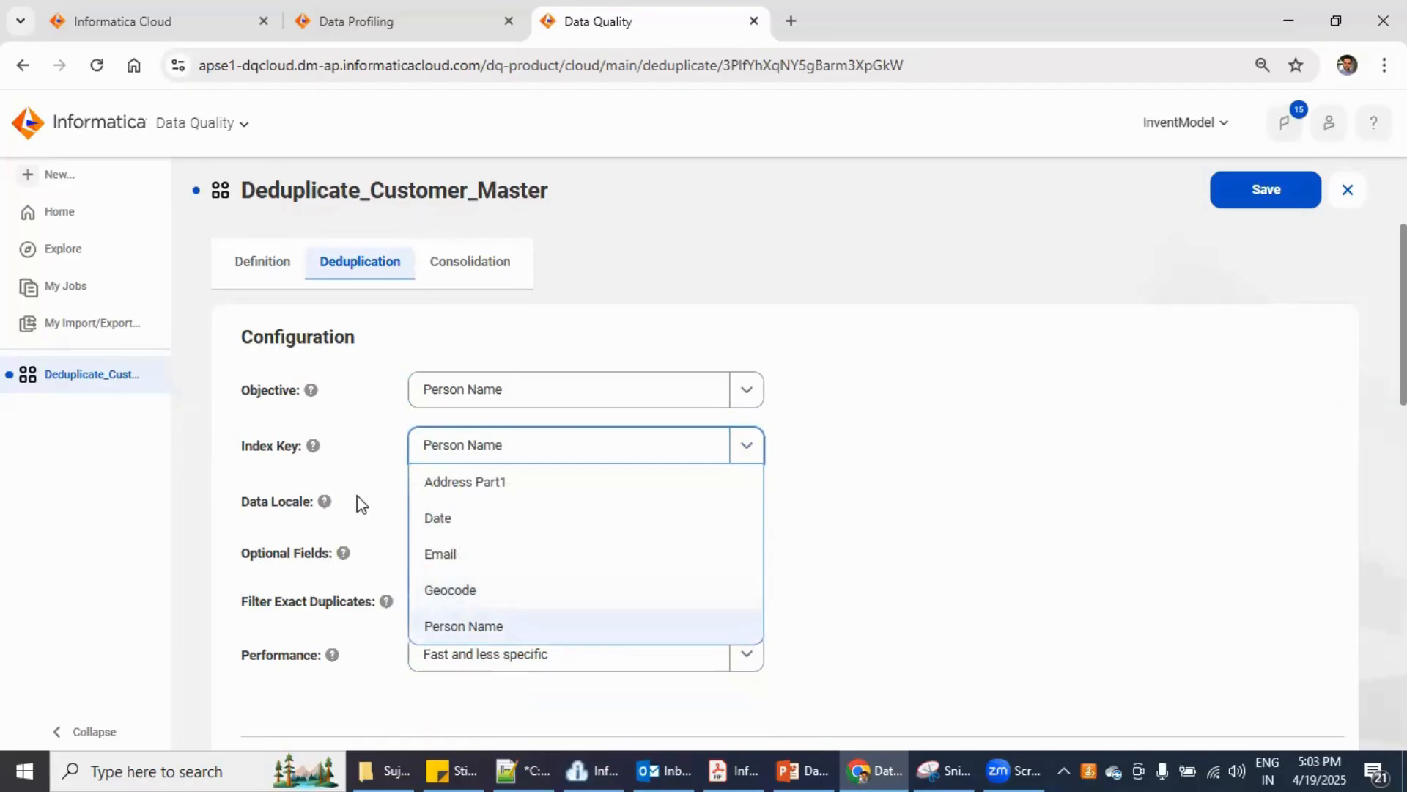
click(967, 520)
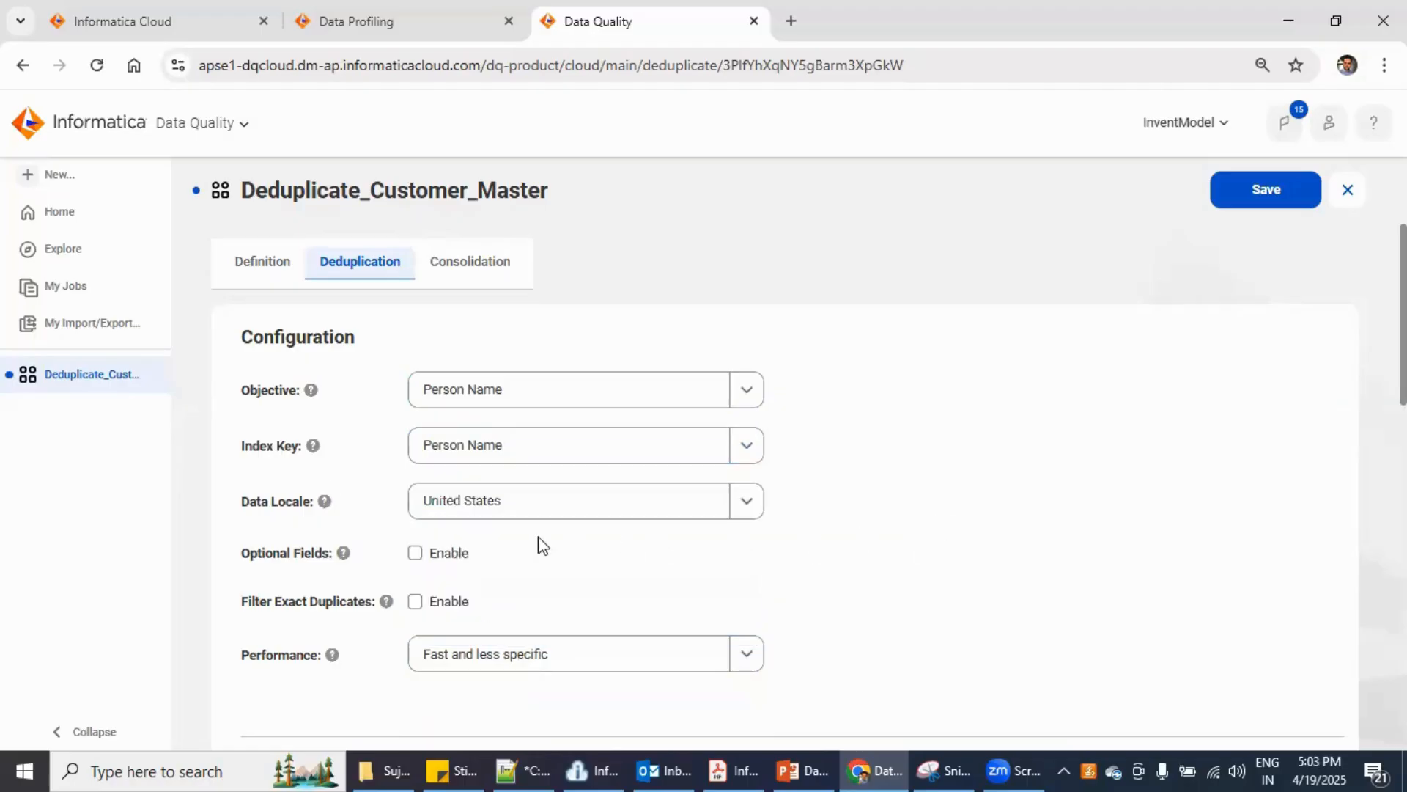
scroll(518, 689, down, 3)
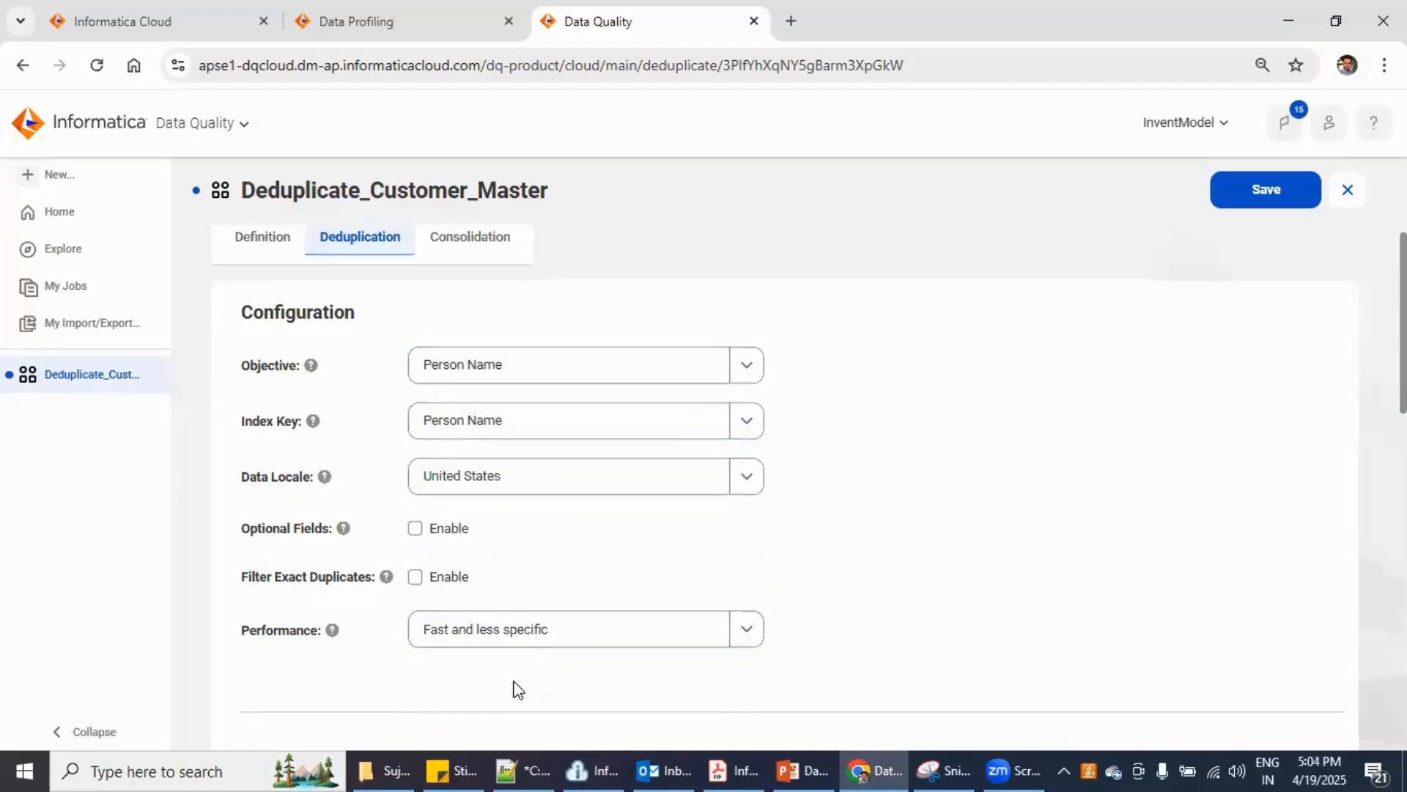
drag(431, 448, 517, 446)
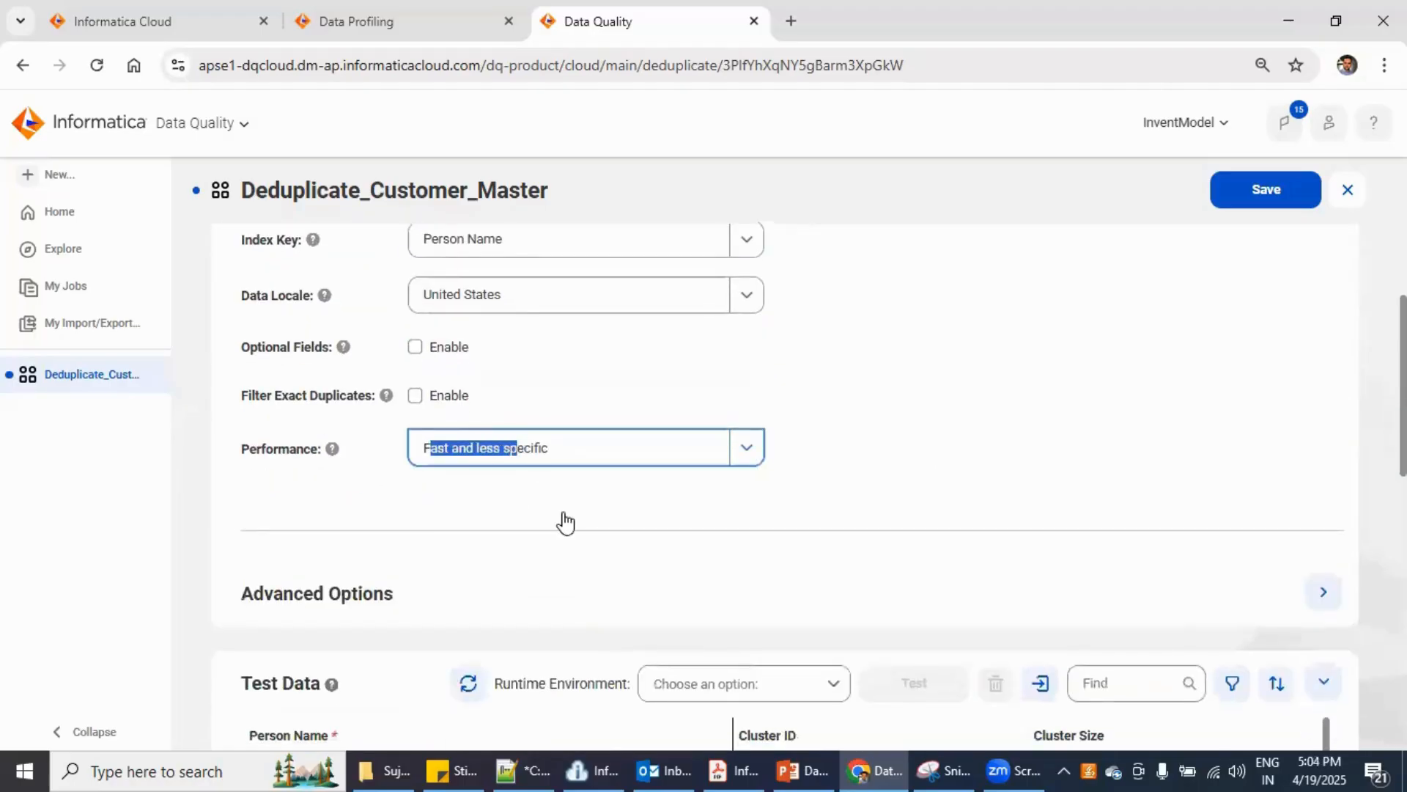
click(605, 543)
scroll(600, 607, up, 3)
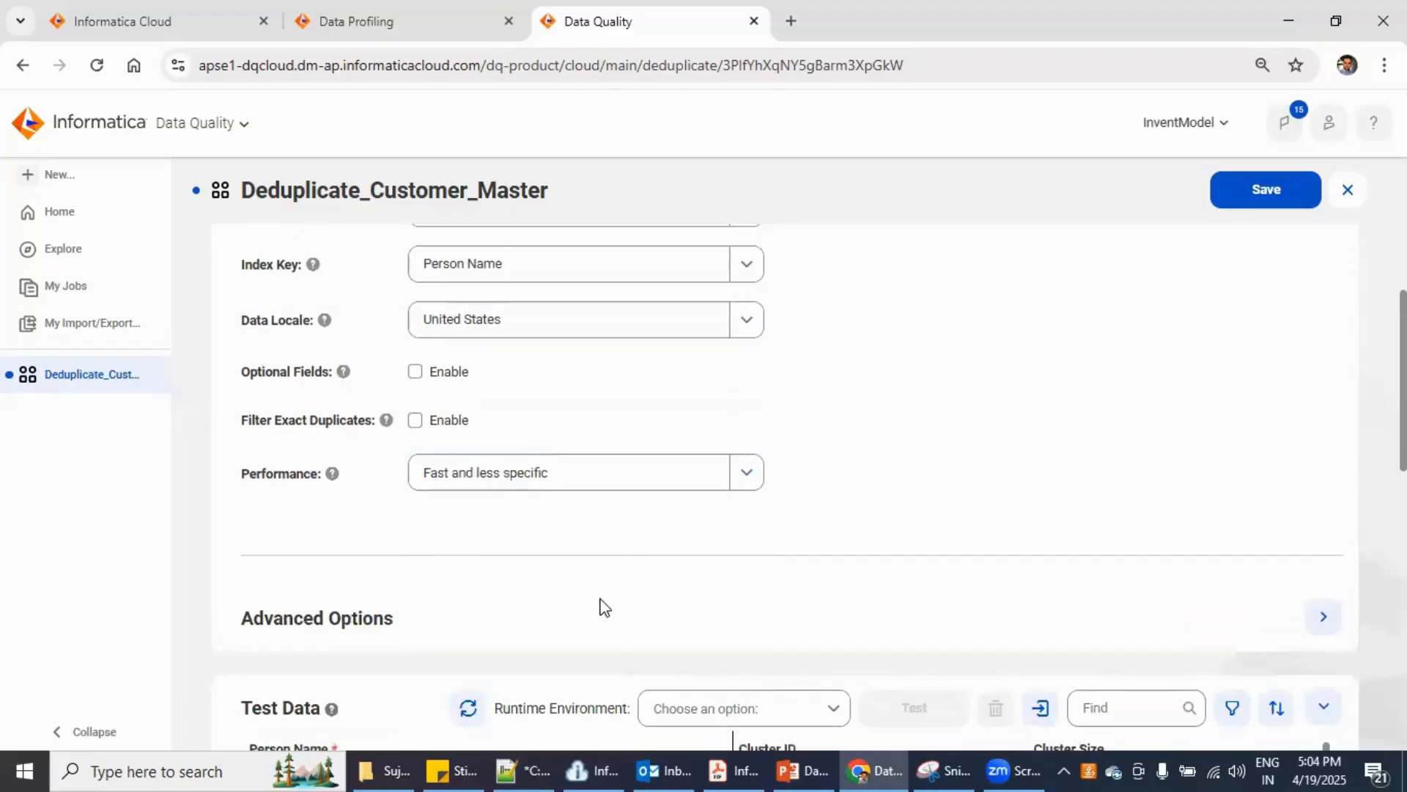
click(447, 392)
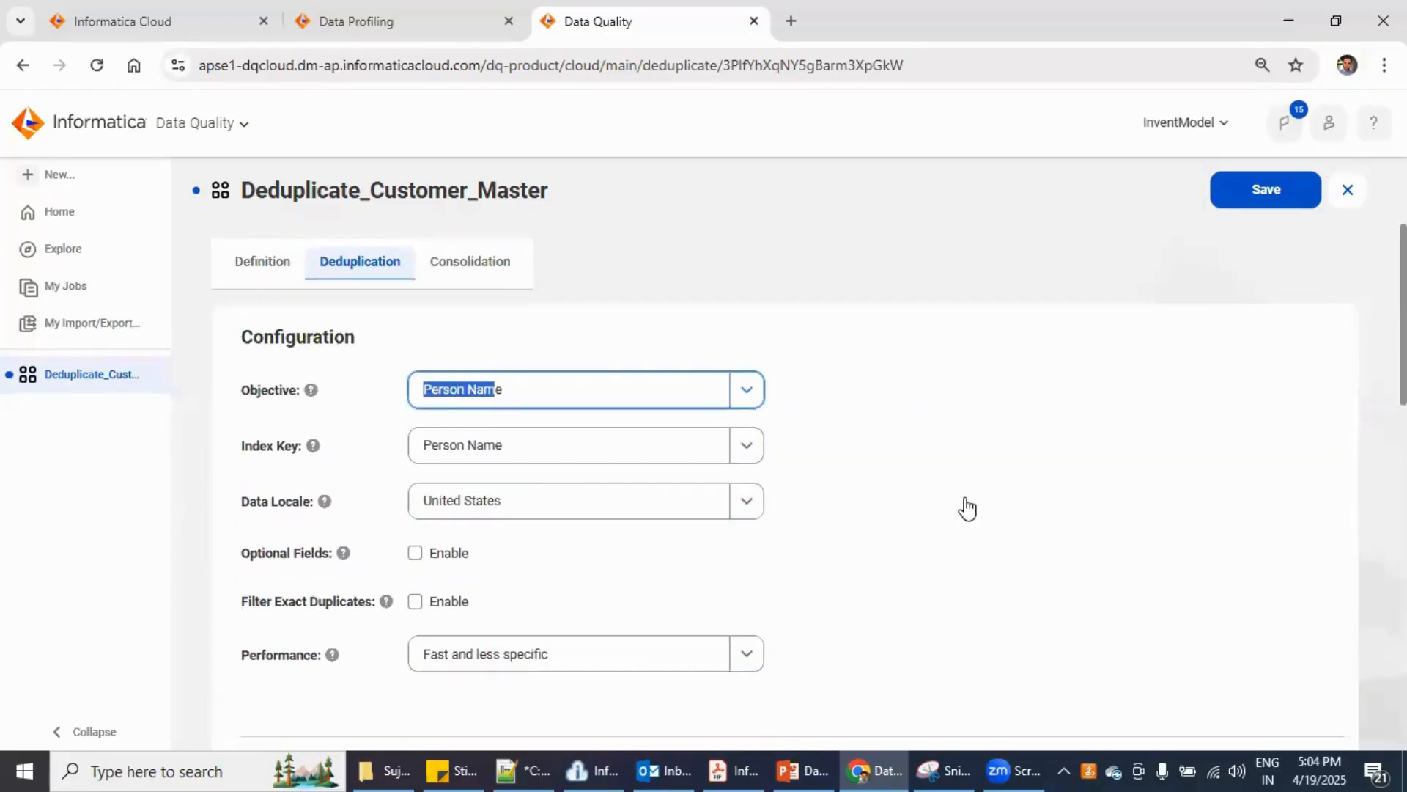
scroll(1008, 591, down, 4)
- Enter the first two Person Name test rows: the sample person's full name, then the name without the surname
scroll(1010, 606, down, 3)
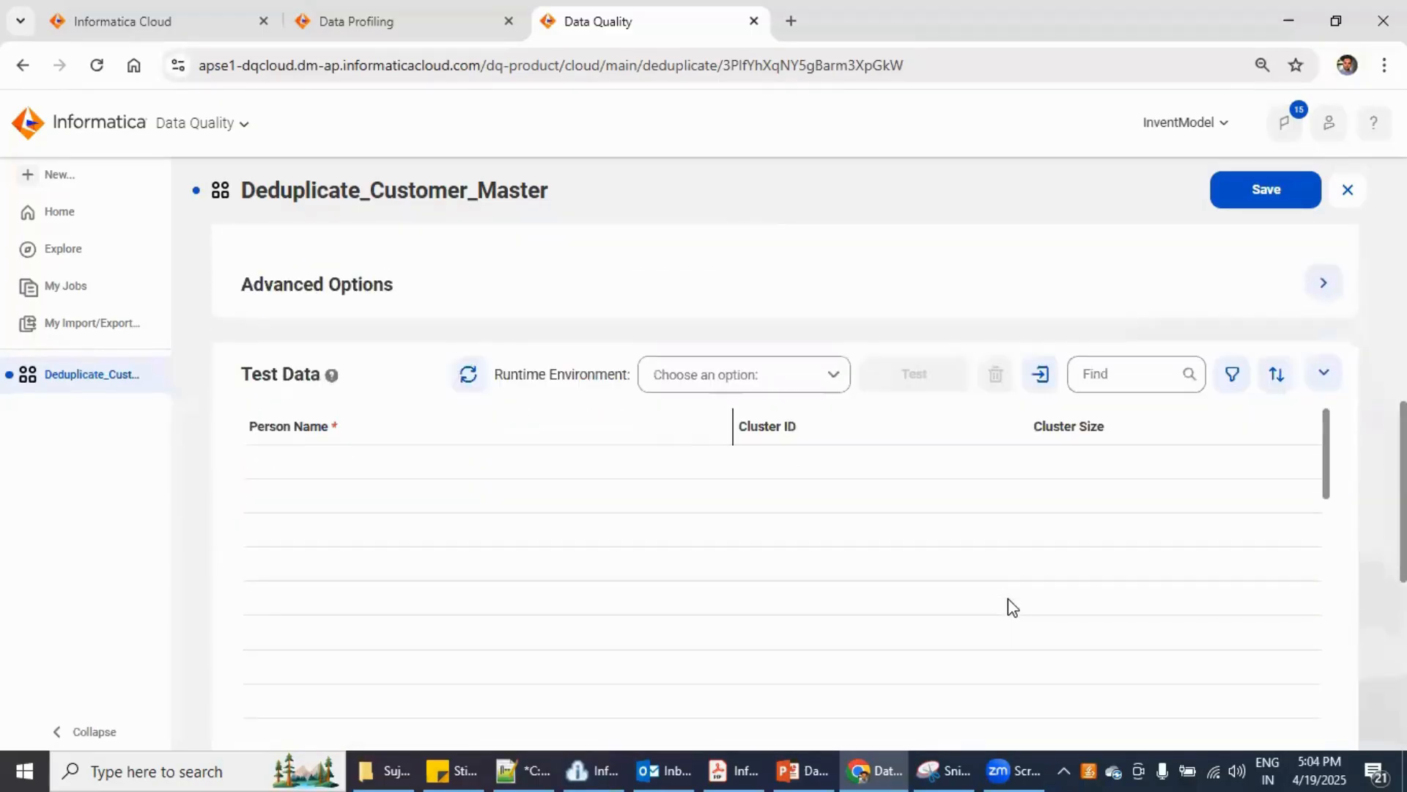
click(321, 469)
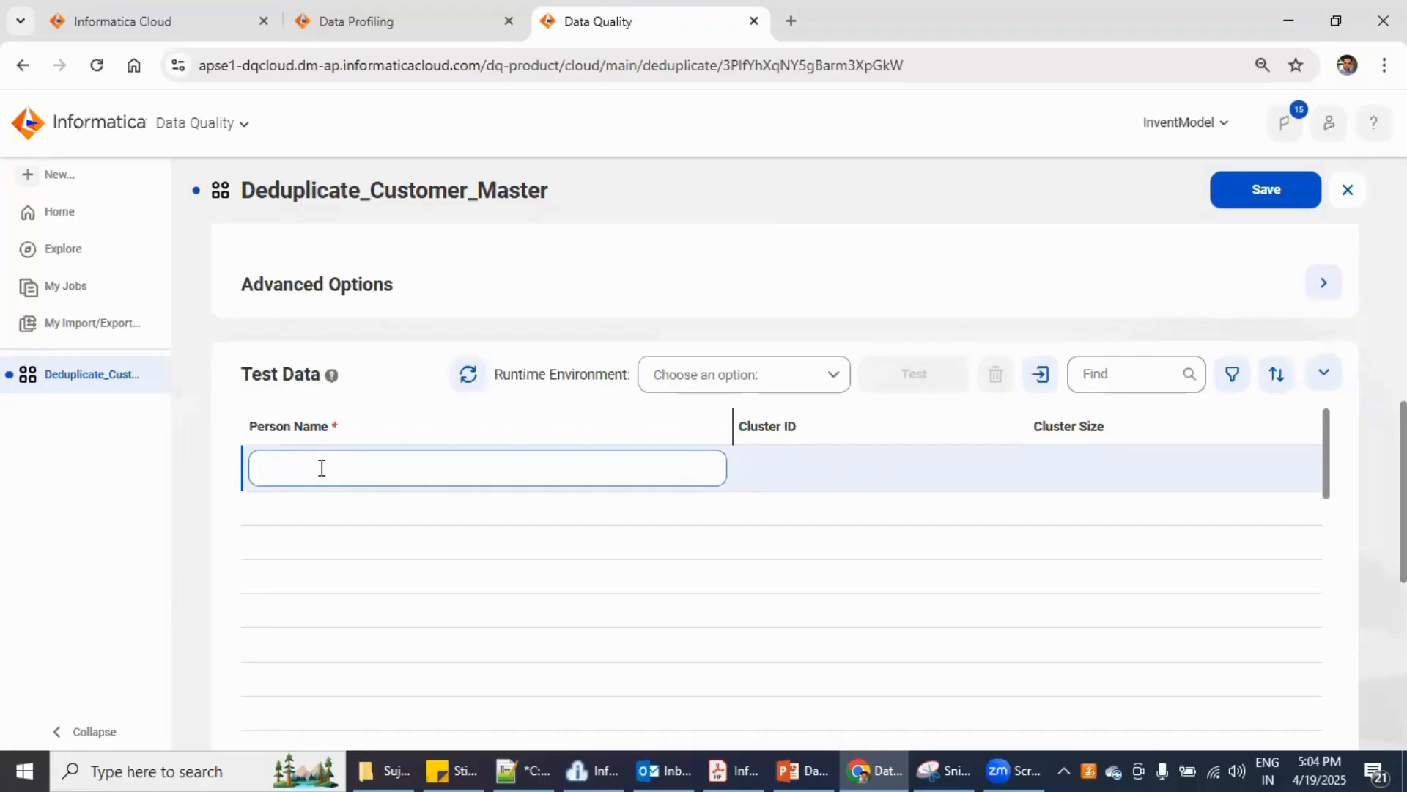
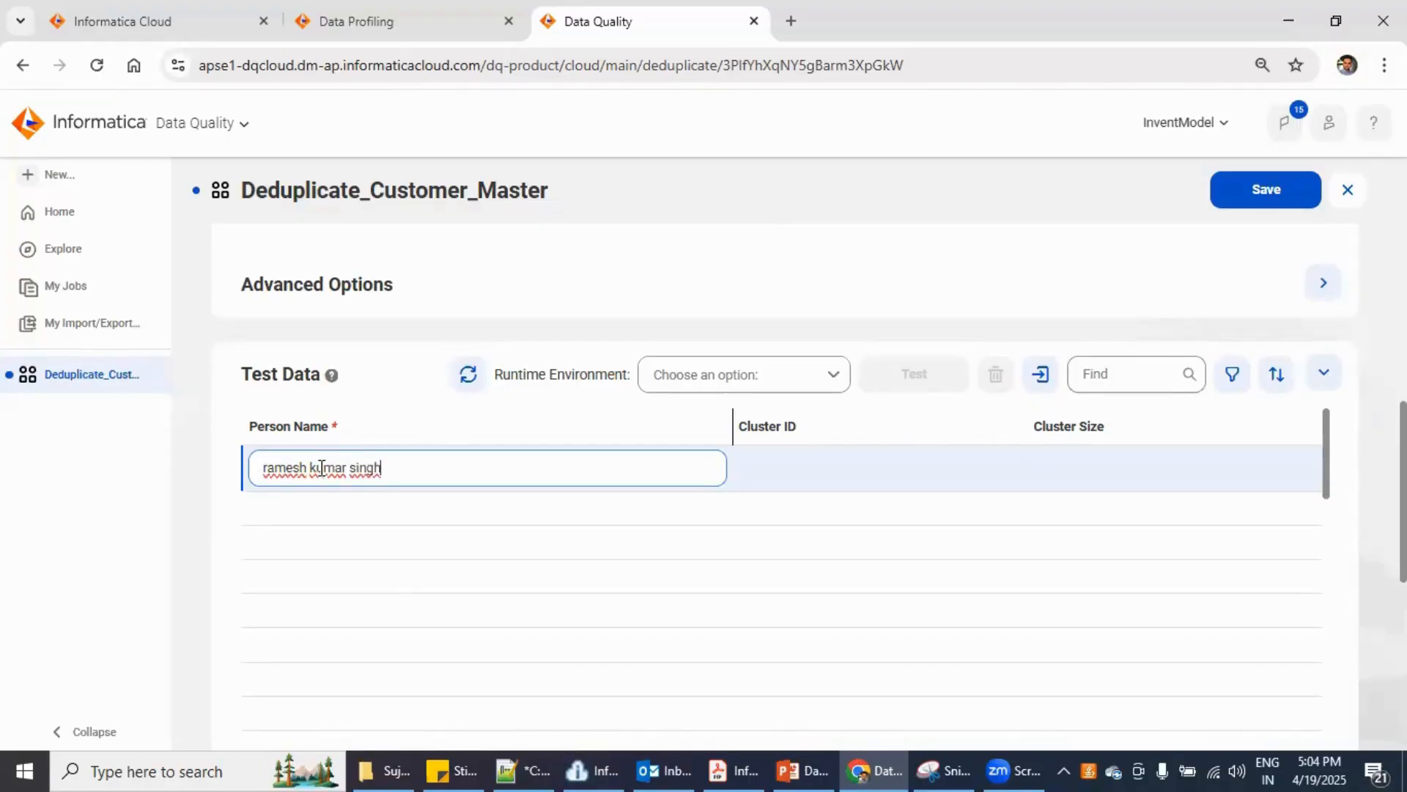
click(344, 512)
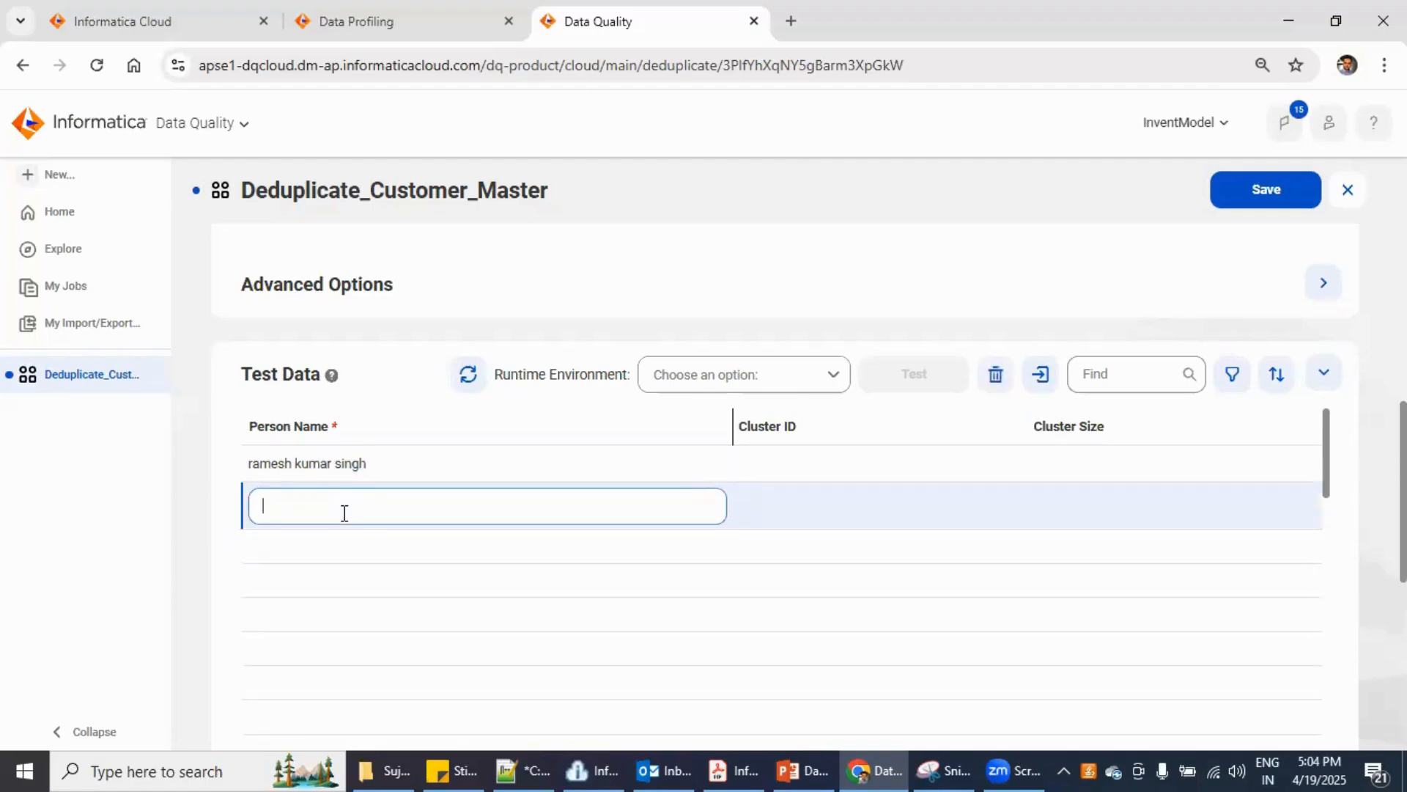
click(342, 543)
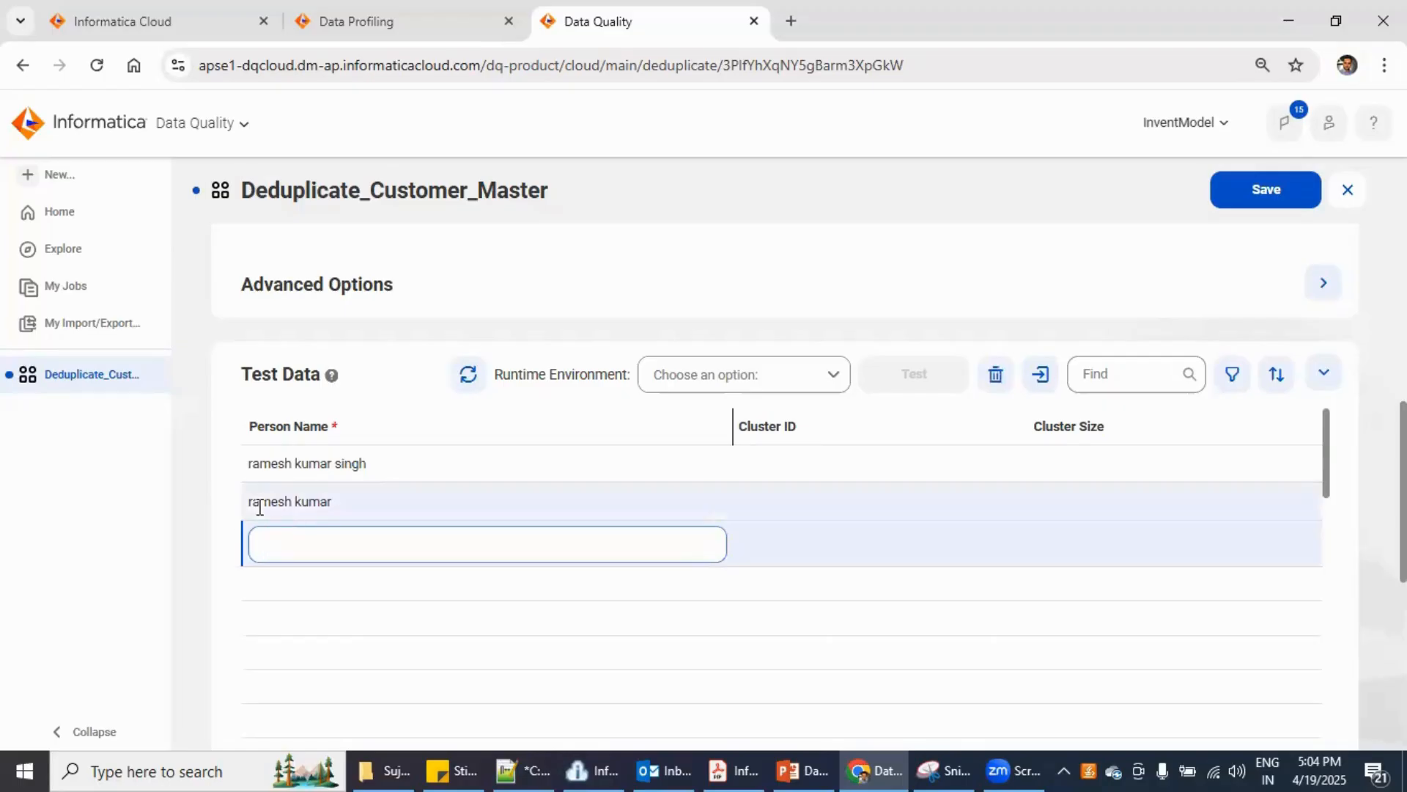
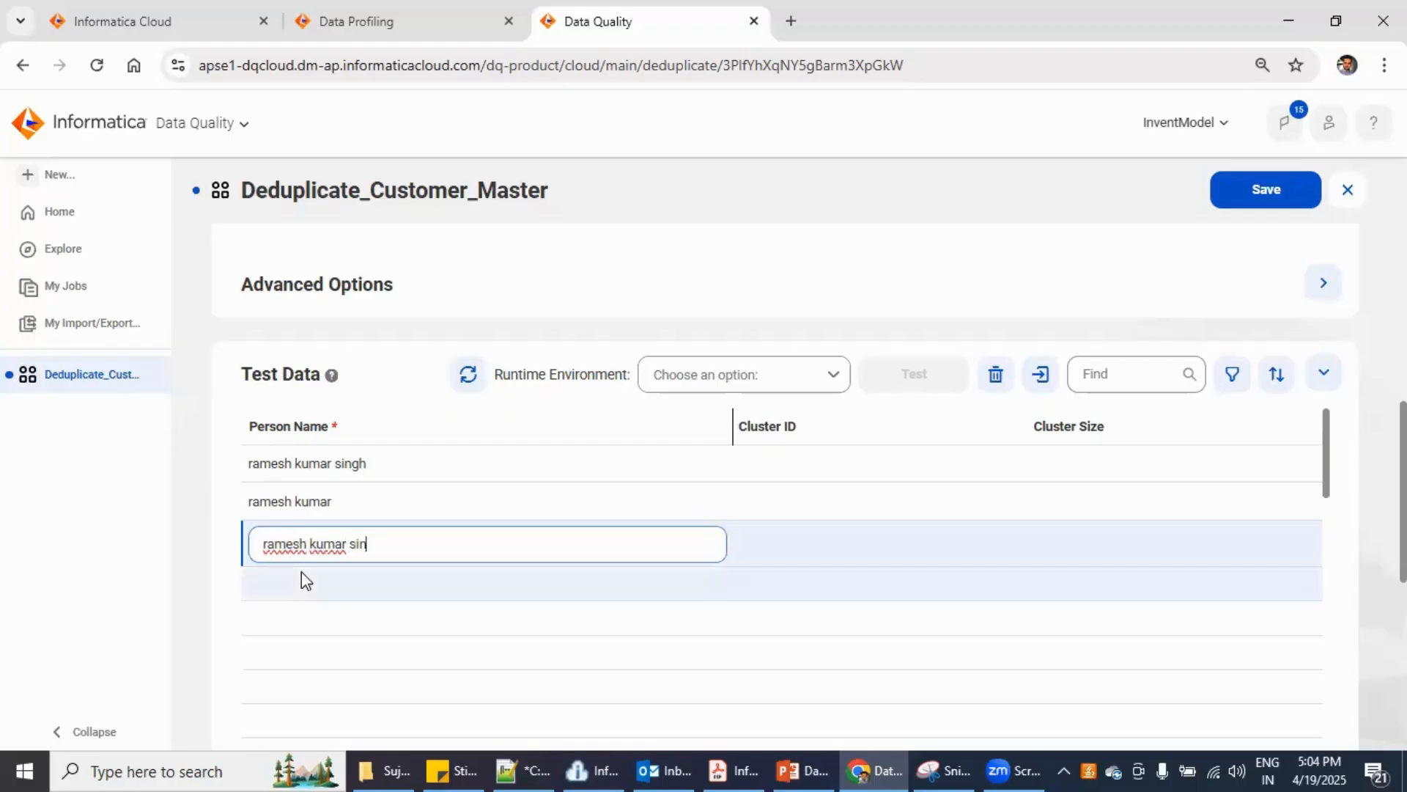
- Add a truncated-surname variant and the full name again as rows three and four, then start an abbreviated fifth
click(302, 571)
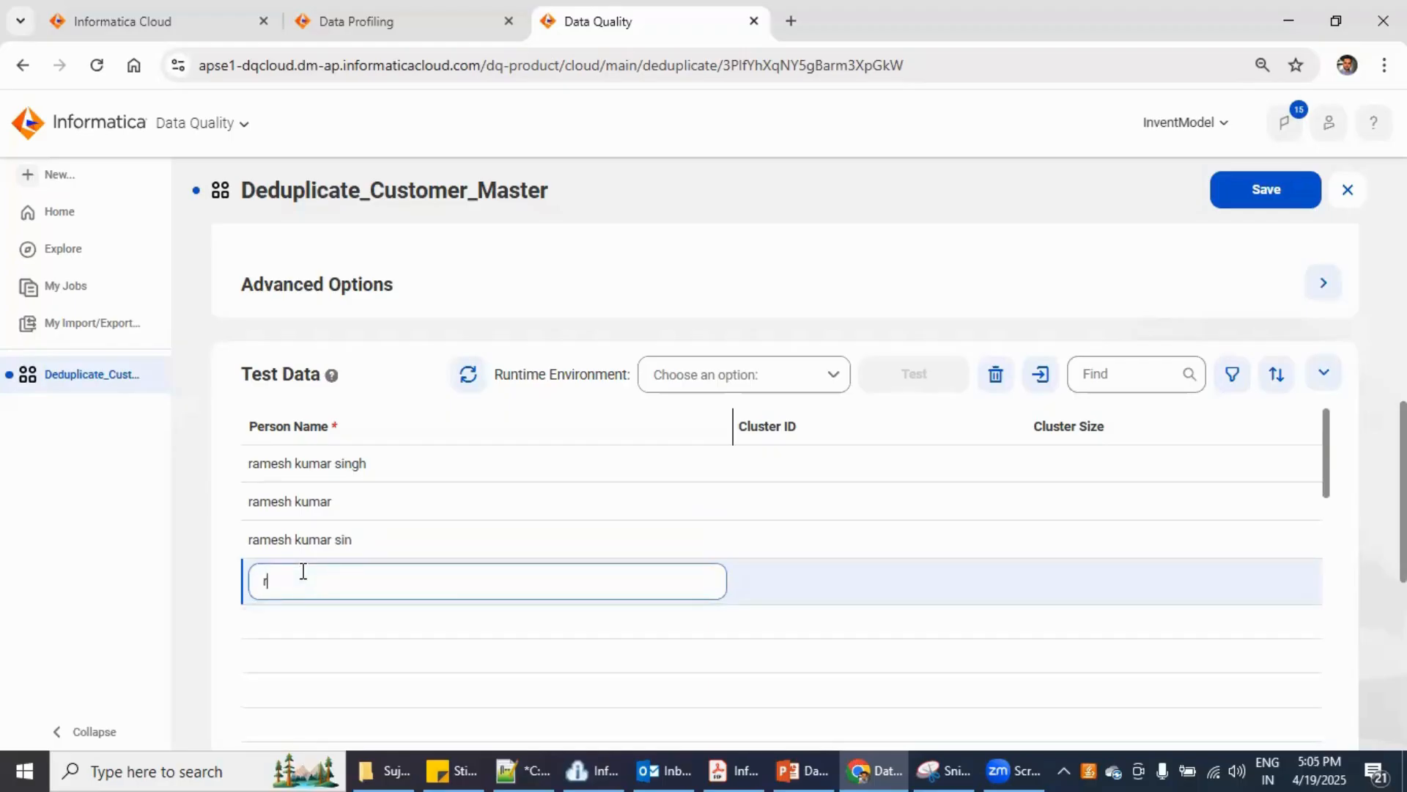
click(315, 618)
click(317, 616)
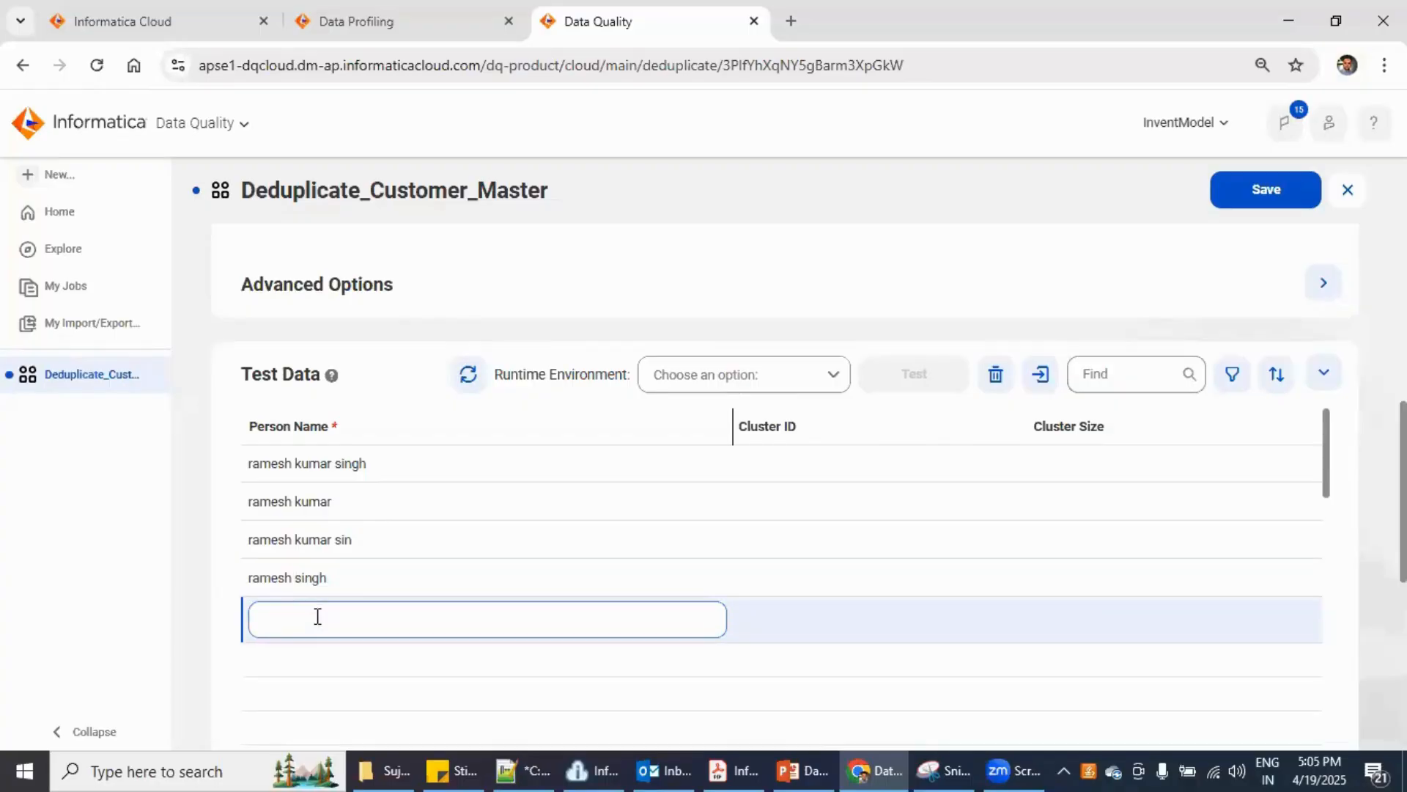
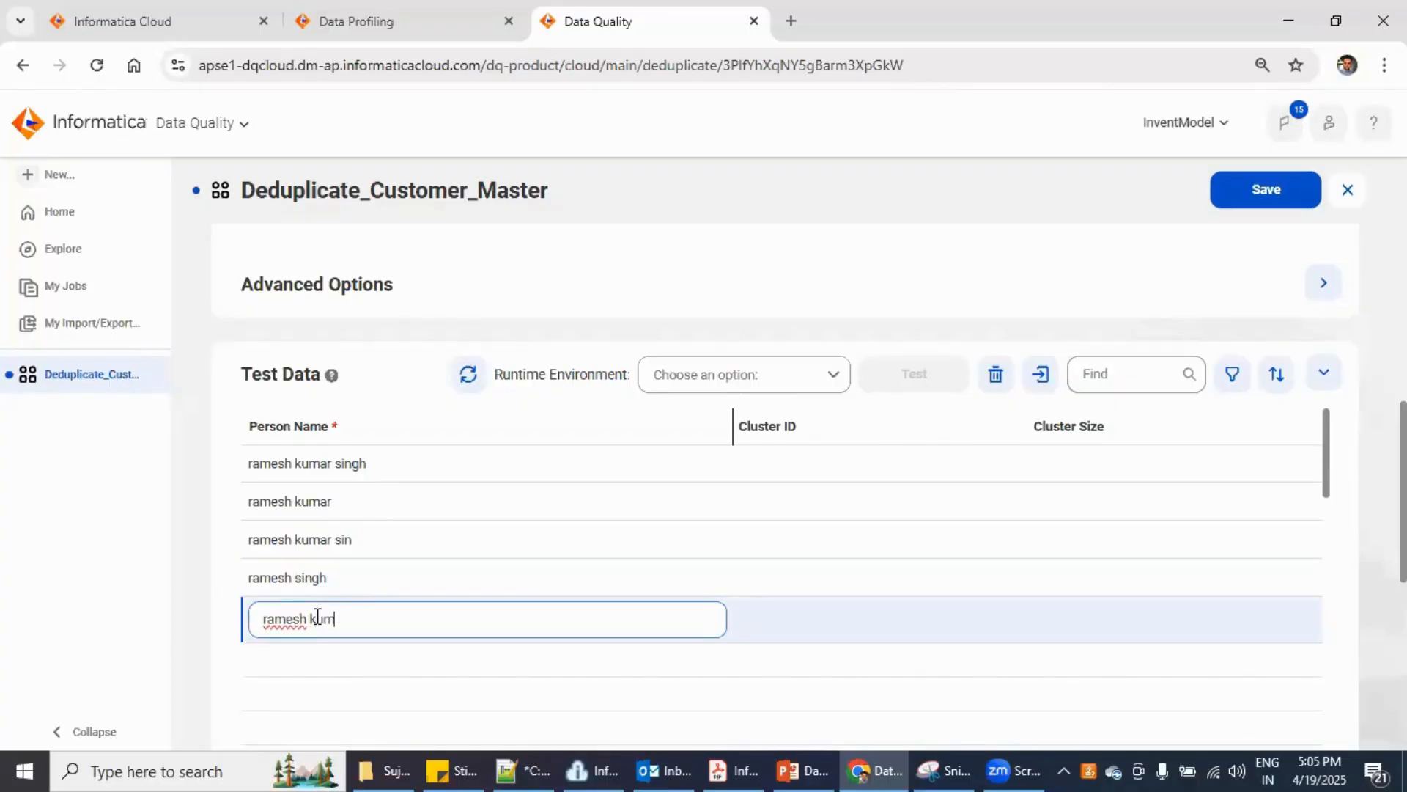